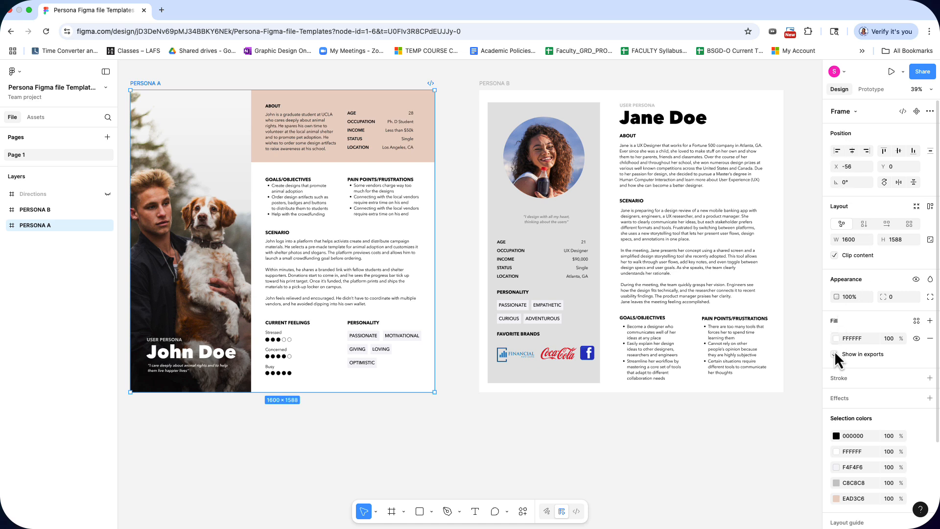
Review the selection colors and PDF export settings of the PERSONA A and PERSONA B frames
left_click(840, 421)
left_click(840, 421)
scroll(845, 439, "down", 2)
scroll(845, 440, "down", 1)
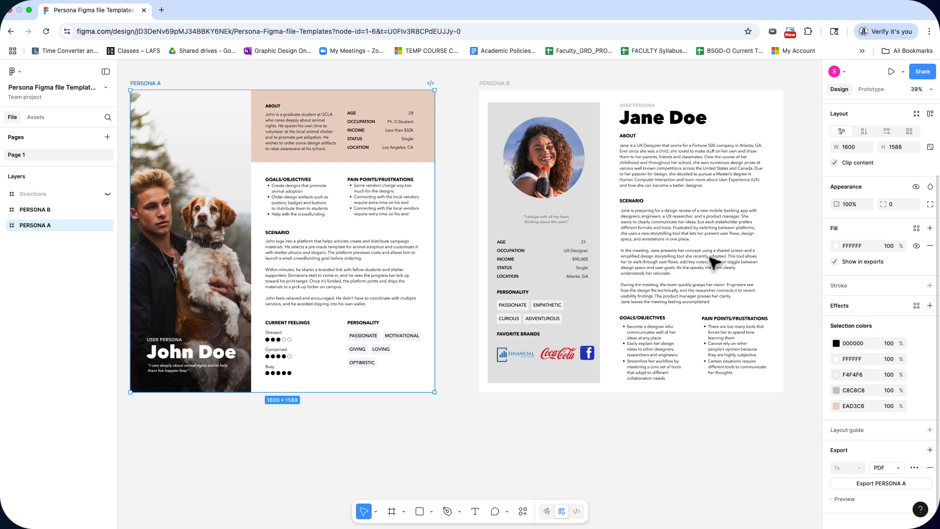
left_click(504, 88)
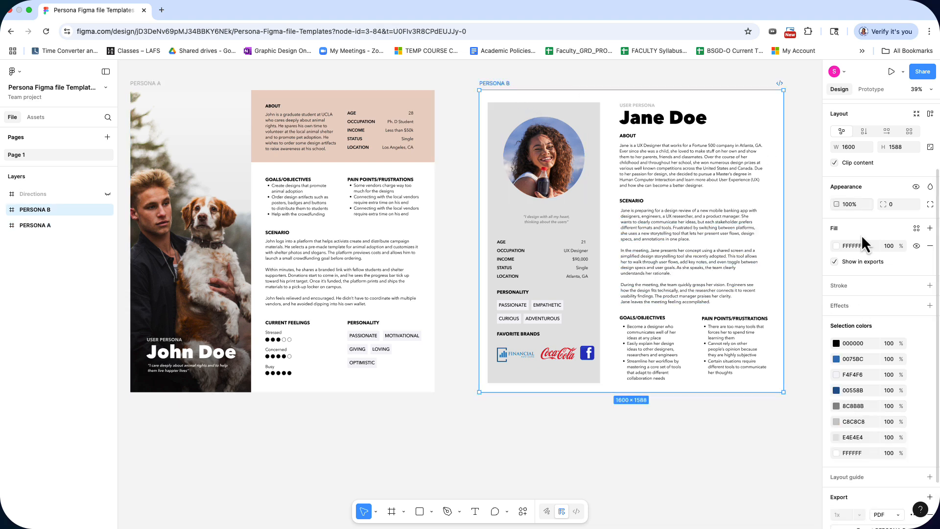
left_click(828, 328)
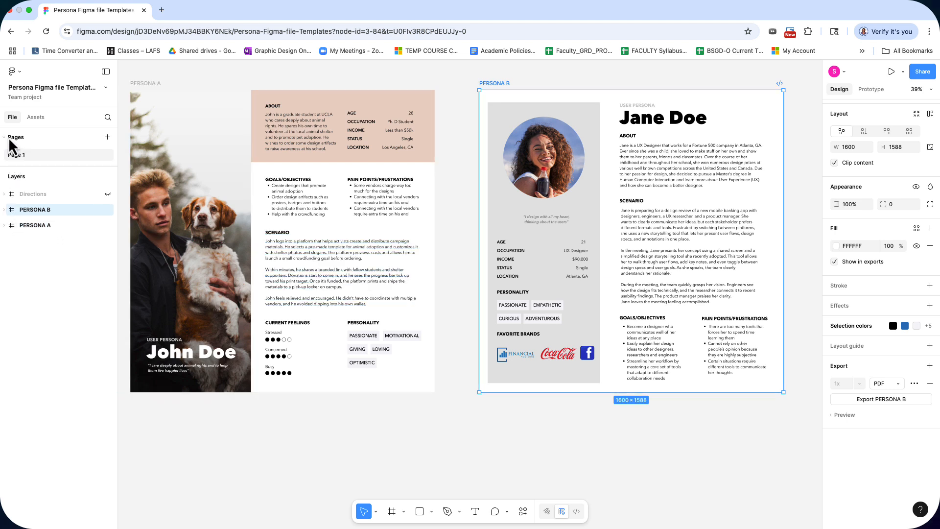
Examine the page's layer structure by collapsing and expanding the layer list and the PERSONA A frame
left_click(14, 178)
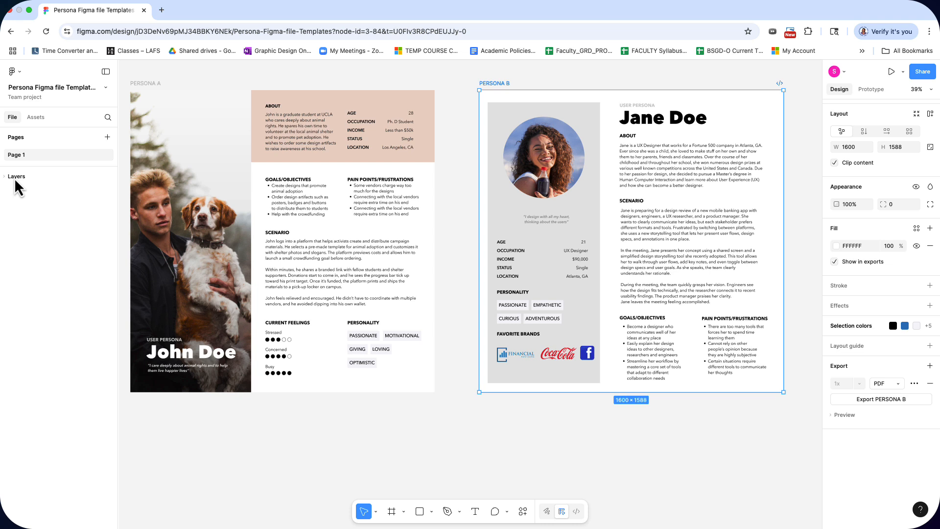
left_click(14, 177)
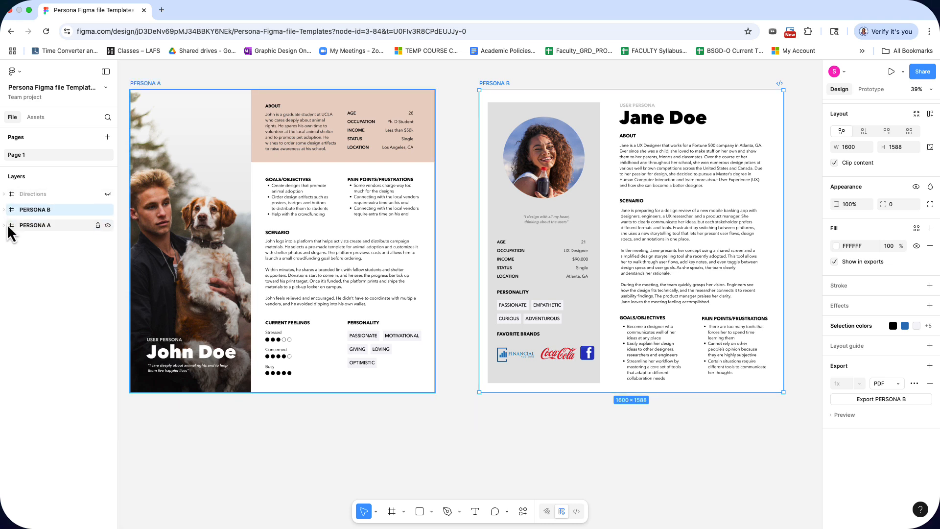
left_click(27, 226)
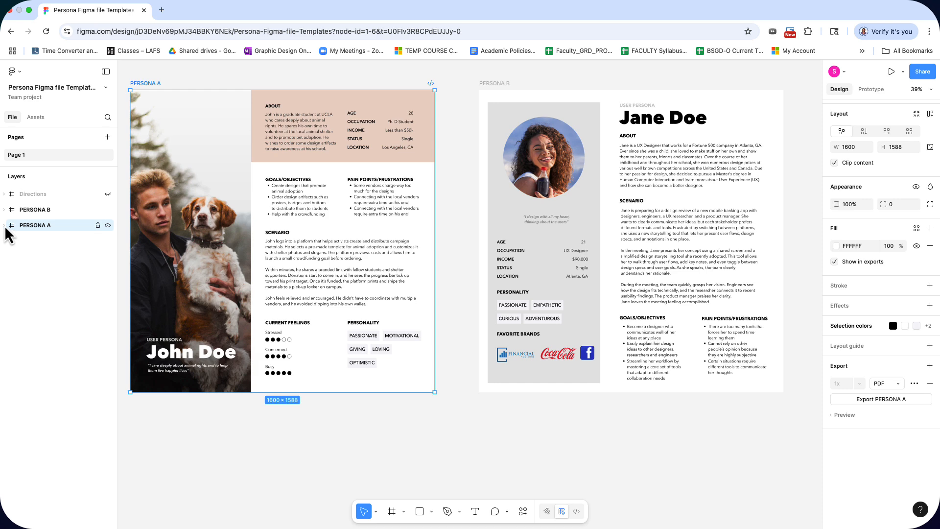
left_click(5, 226)
left_click(4, 226)
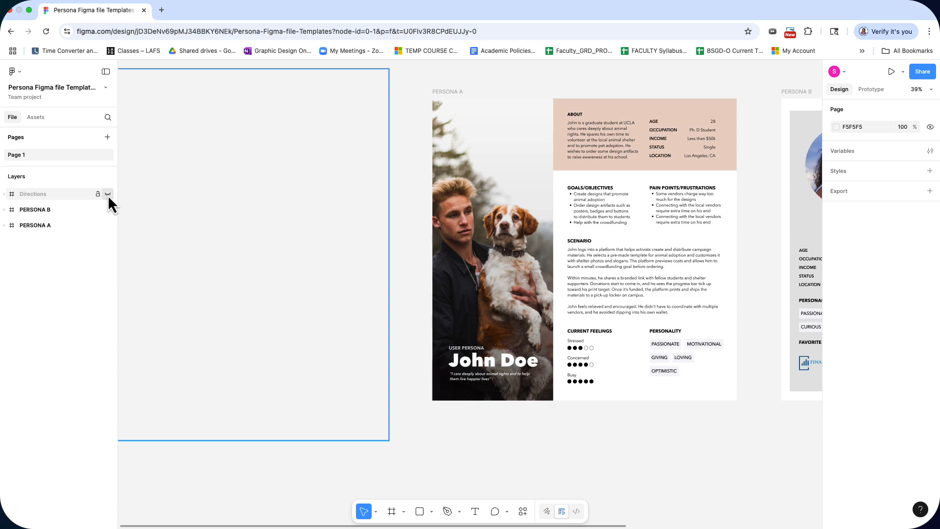
Make the hidden Directions frame visible on the page and bring its numbered requirements into view
left_click(108, 194)
scroll(264, 290, "left", 15)
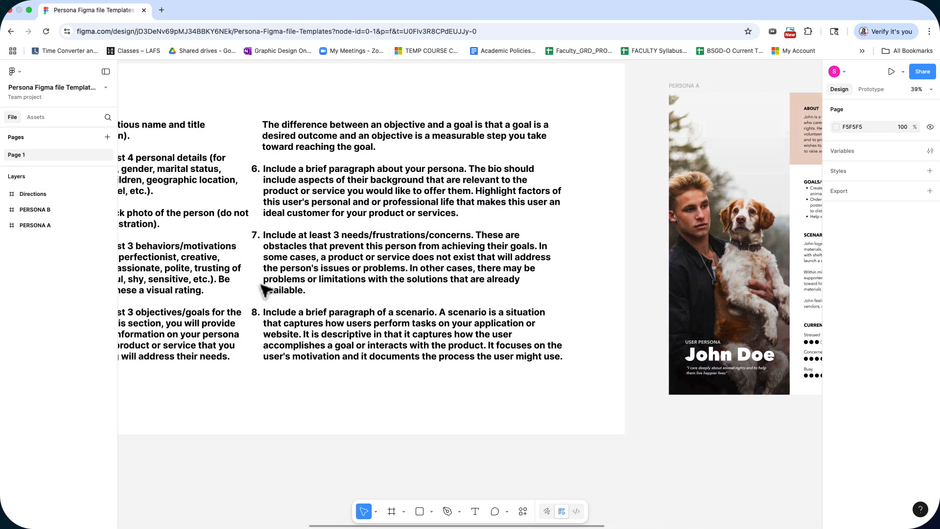
scroll(264, 290, "up", 2)
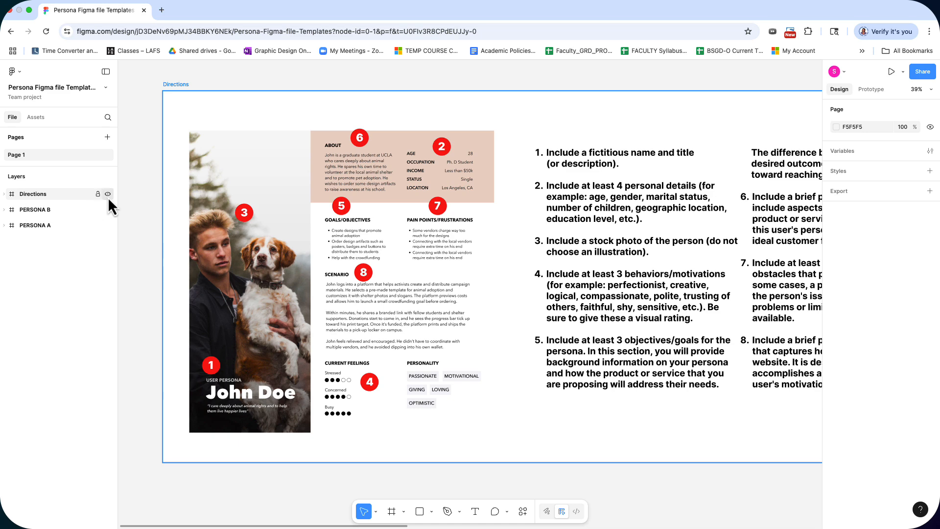
left_click(108, 194)
left_click(108, 194)
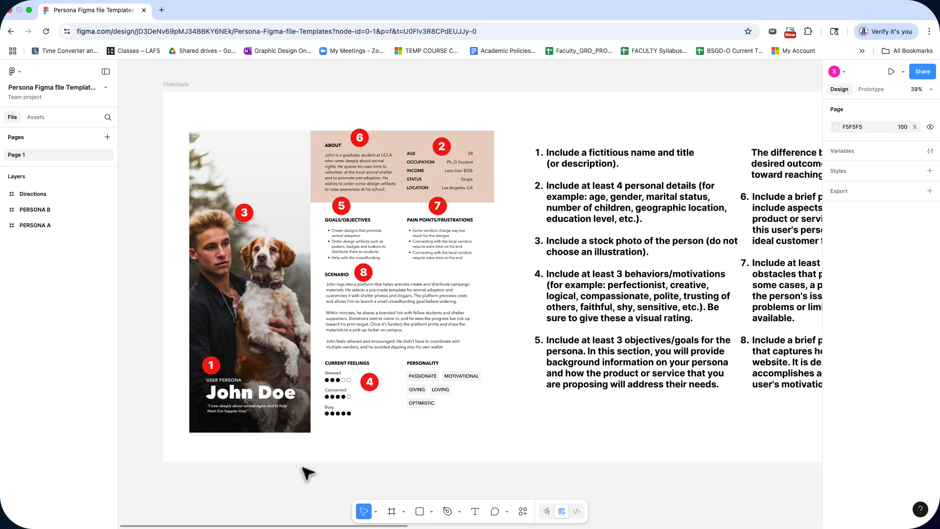
Examine the overall layout of the Directions, PERSONA A and PERSONA B frames together in an overview
key("super+minus")
key("super+minus")
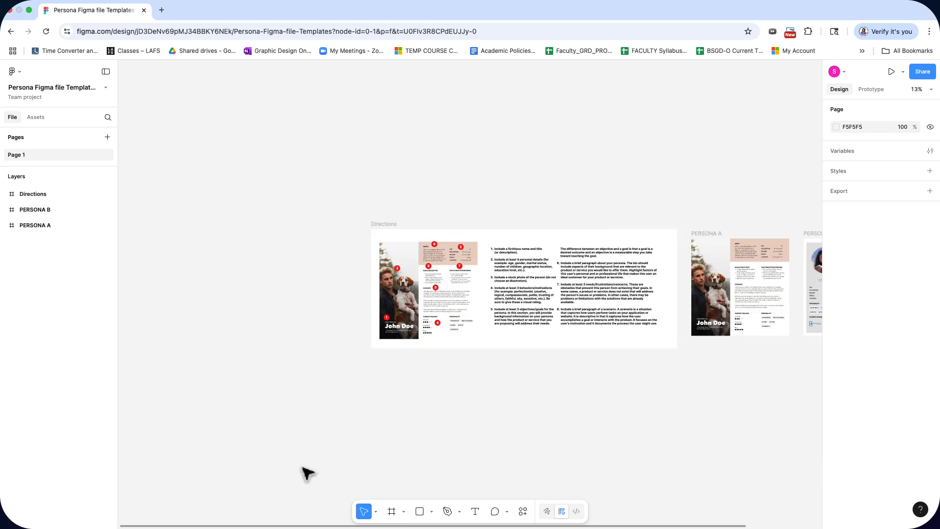
scroll(604, 375, "right", 3)
scroll(609, 380, "right", 4)
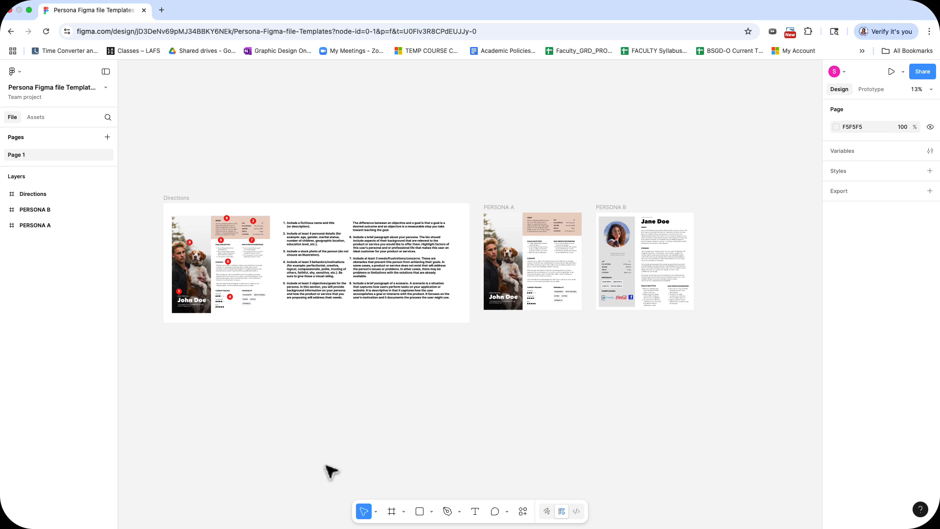
scroll(533, 375, "right", 2)
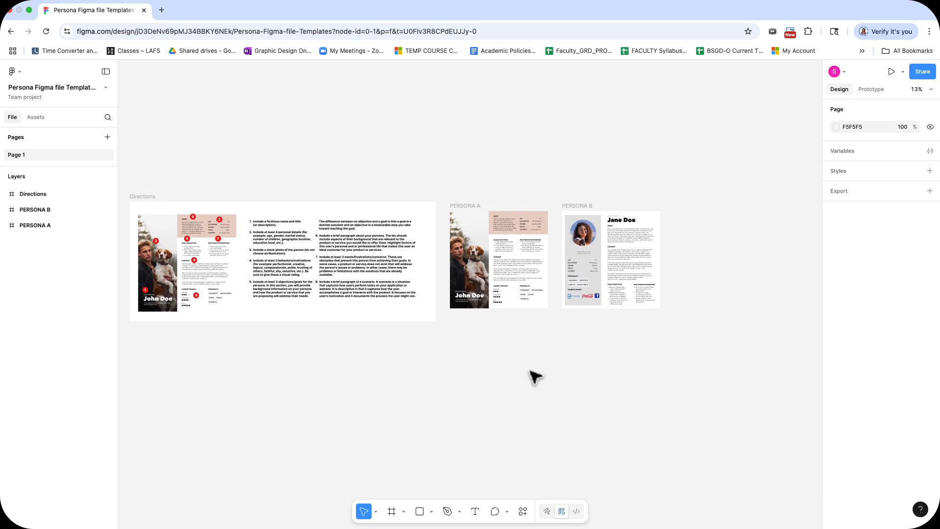
scroll(533, 376, "left", 3)
scroll(533, 375, "down", 1)
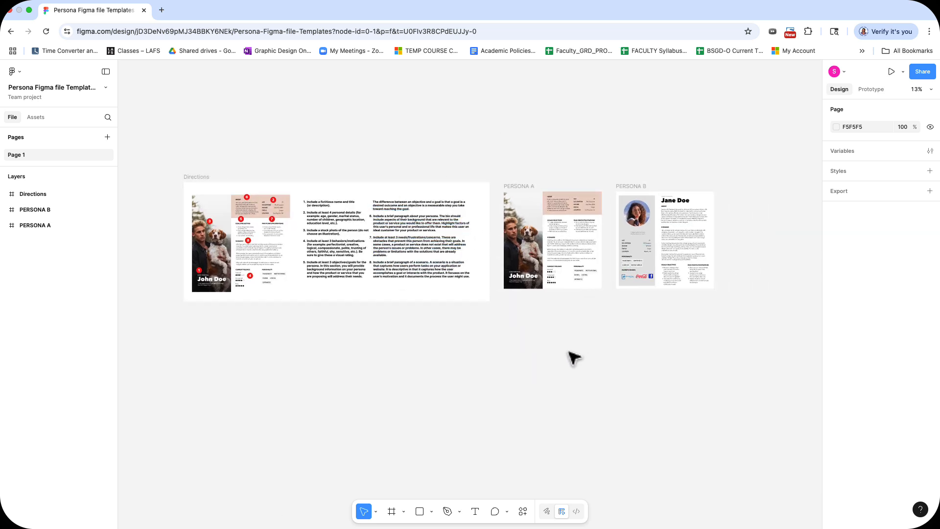
scroll(573, 357, "right", 2)
scroll(573, 357, "up", 1)
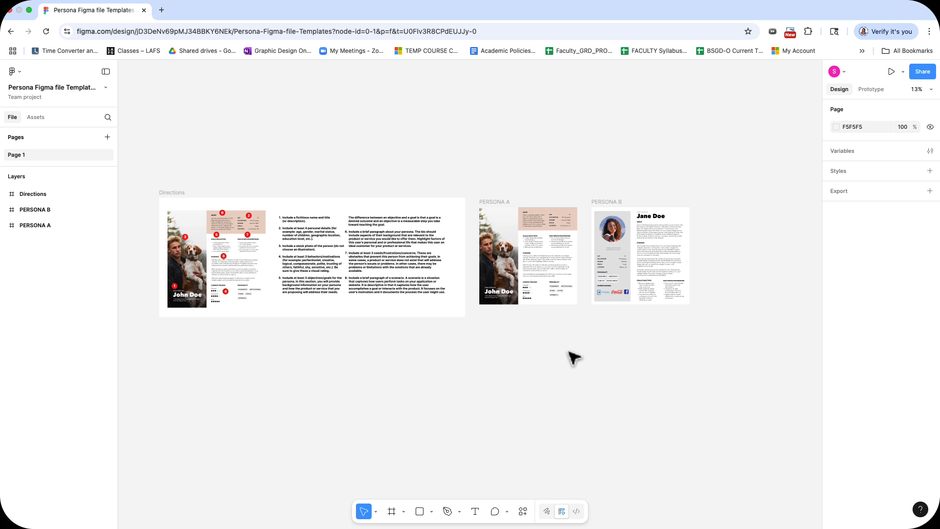
key("super+minus")
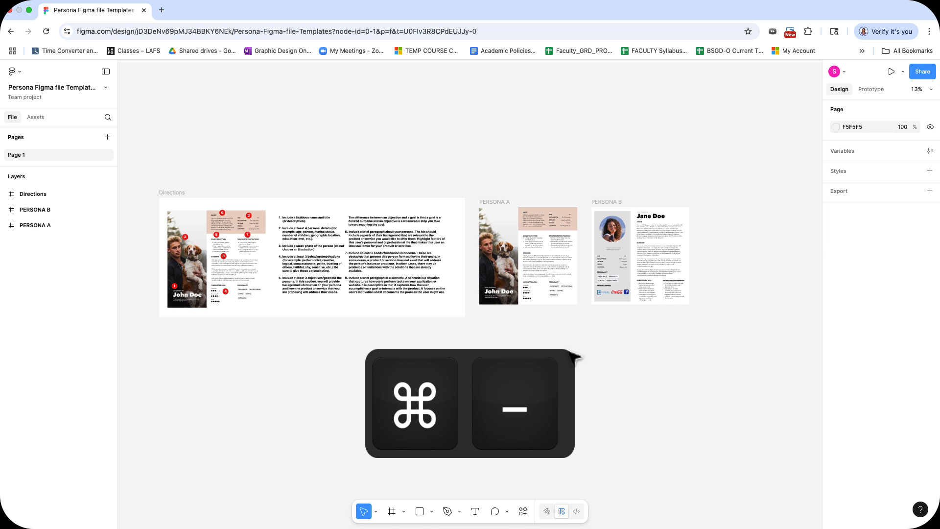
key("super+minus")
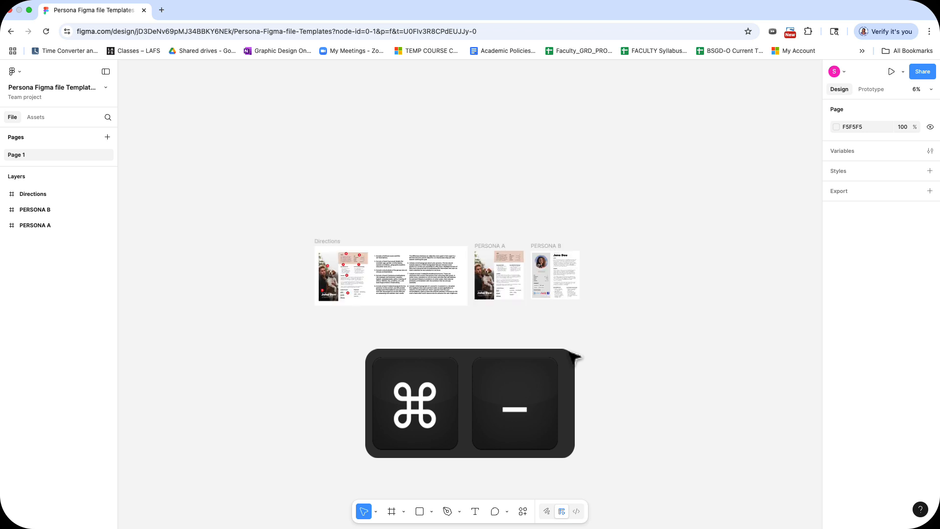
Look over the Directions text and both persona frames up close, moving around the canvas with the Hand tool
key("super+plus")
key("super+plus")
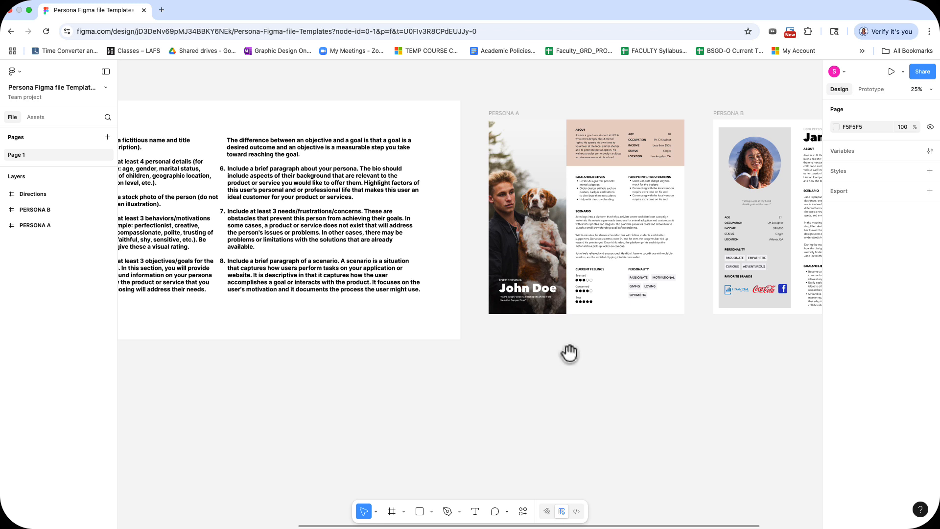
key("space")
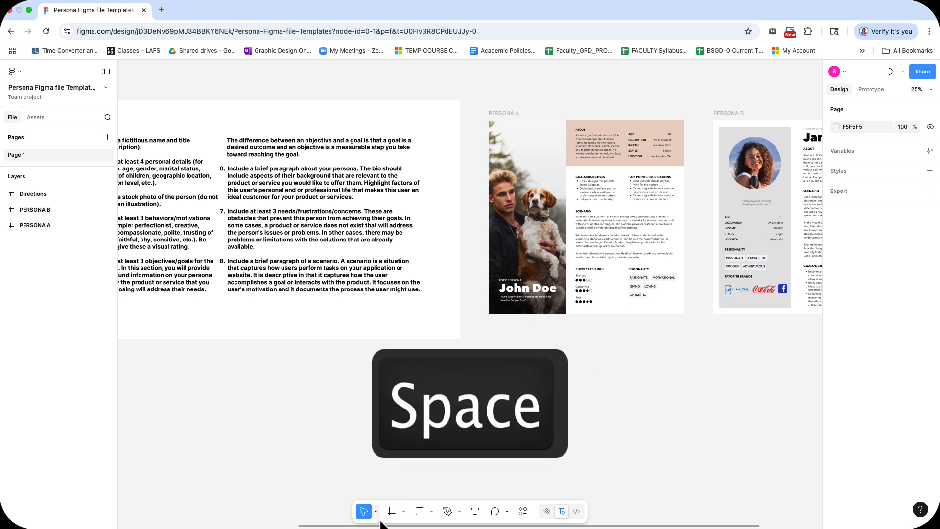
left_click_drag(615, 351, 500, 388)
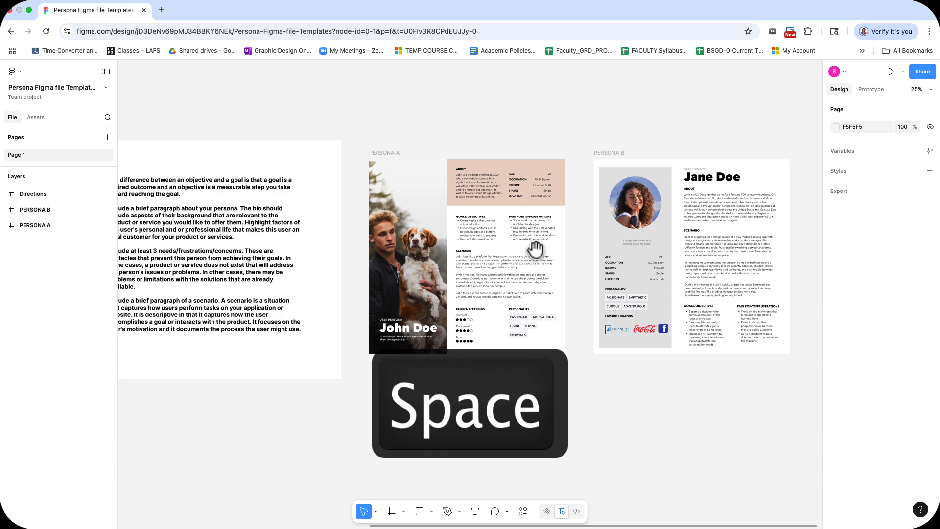
left_click_drag(535, 245, 764, 240)
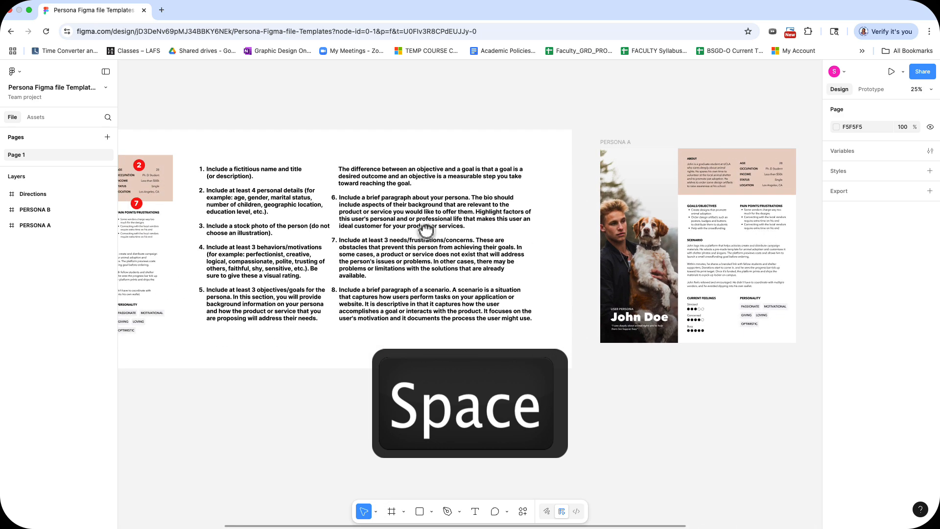
left_click_drag(429, 234, 488, 233)
left_click_drag(696, 262, 319, 267)
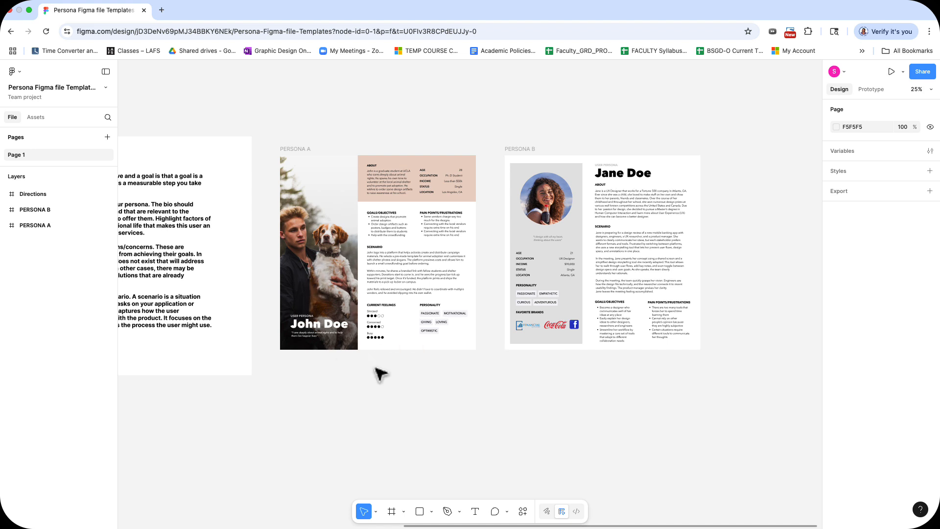
left_click(375, 513)
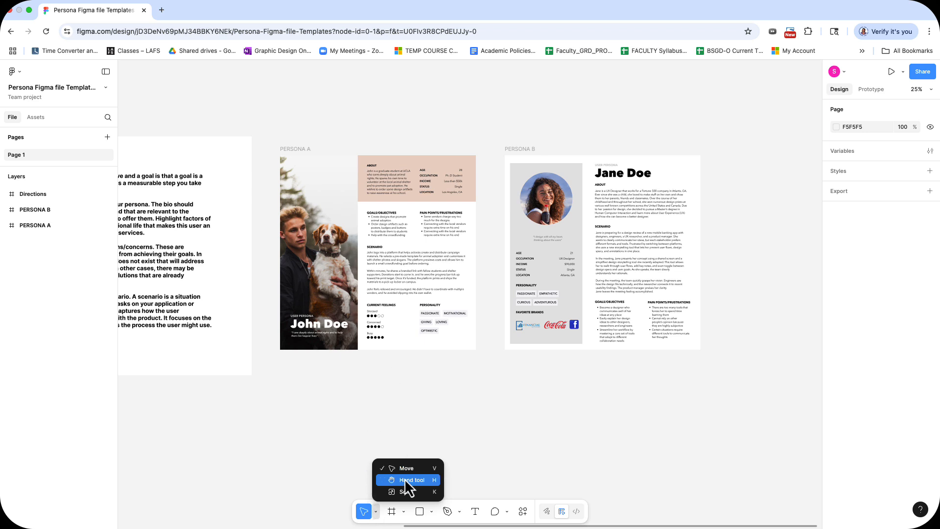
left_click(419, 402)
key("space")
left_click_drag(545, 348, 725, 315)
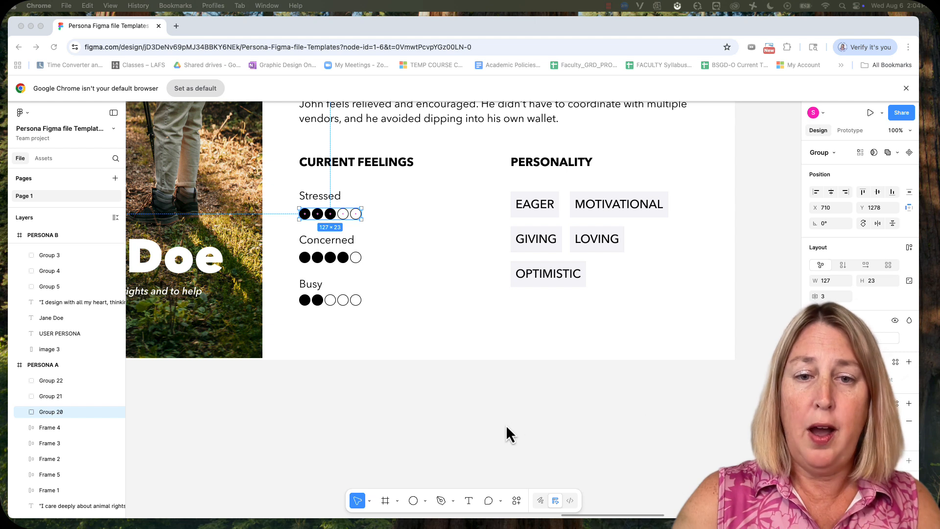
Draw a circle about 37 × 37 with the Ellipse tool beside the Stressed rating dots in PERSONA A
left_click(352, 261)
left_click(425, 501)
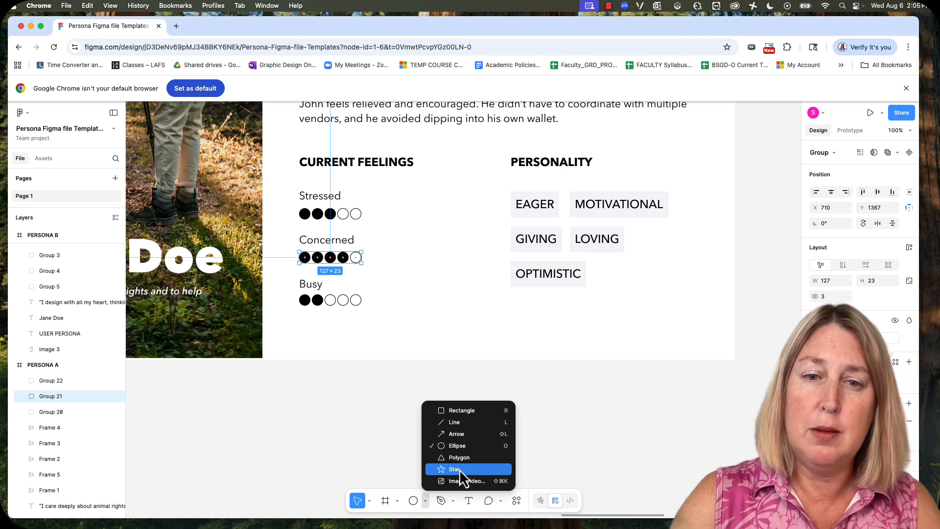
left_click(550, 399)
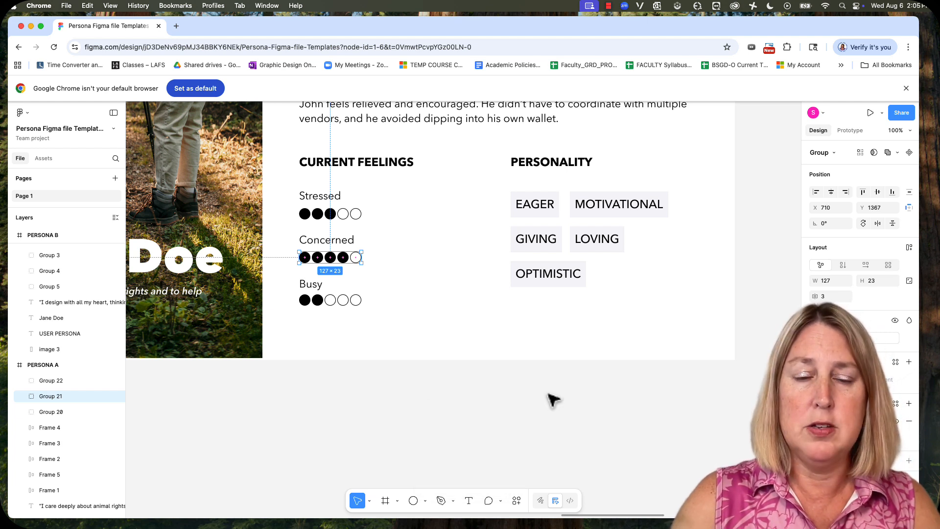
left_click(416, 504)
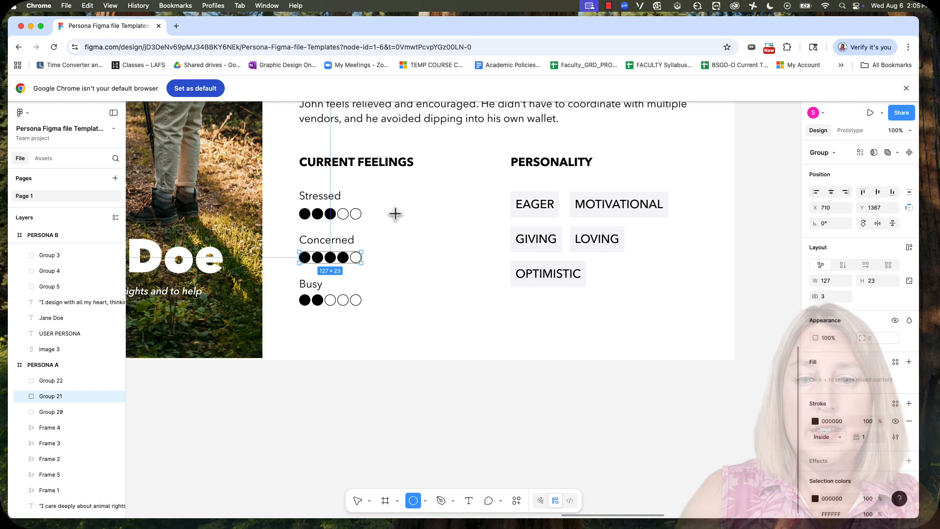
left_click_drag(395, 214, 414, 227)
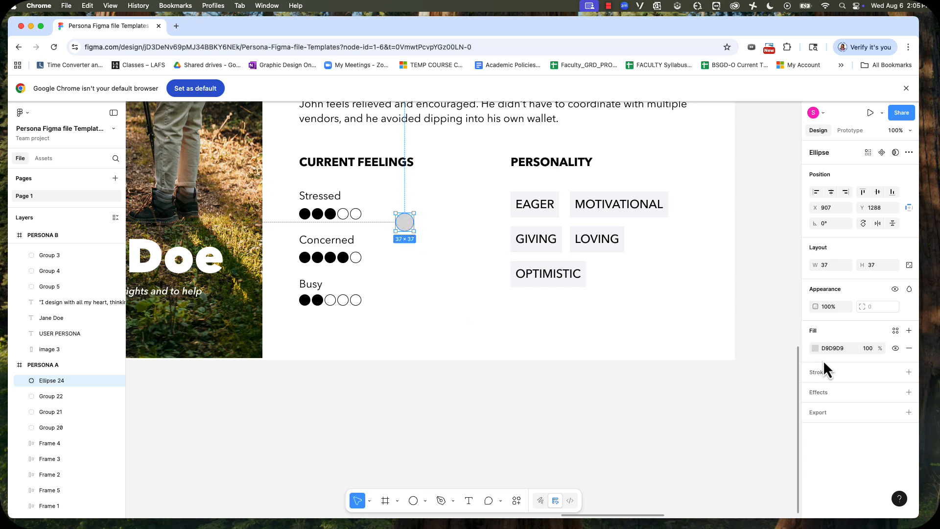
Give the new circle an inside stroke of 000000 with weight 1 and set its fill to 000000
left_click(819, 375)
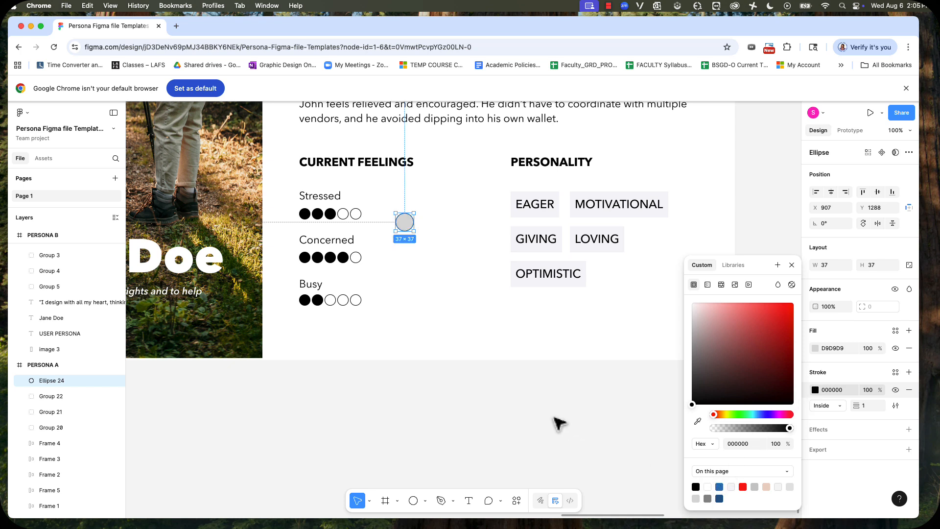
left_click(834, 363)
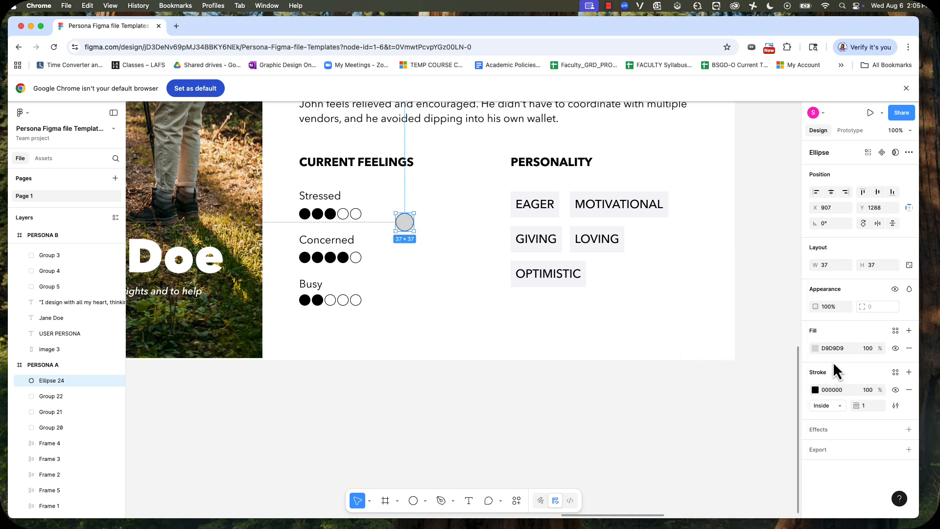
left_click(355, 217)
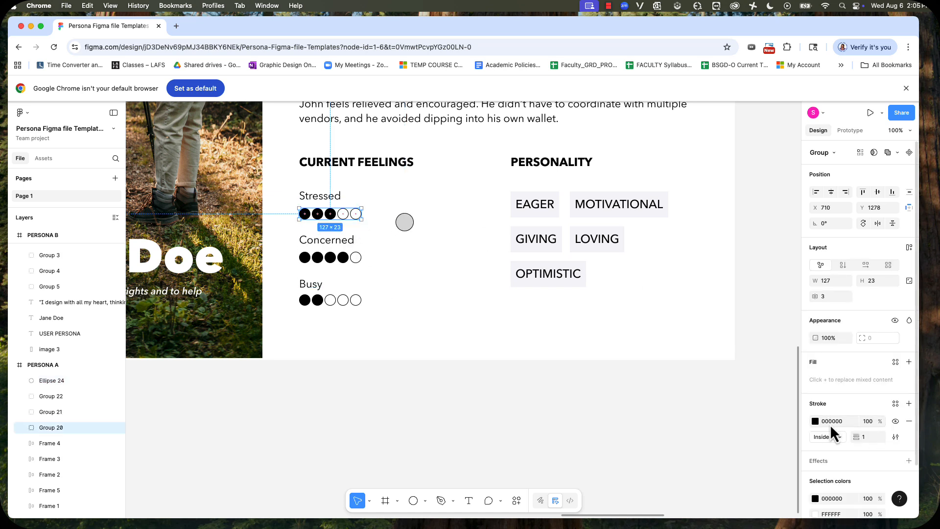
left_click(404, 224)
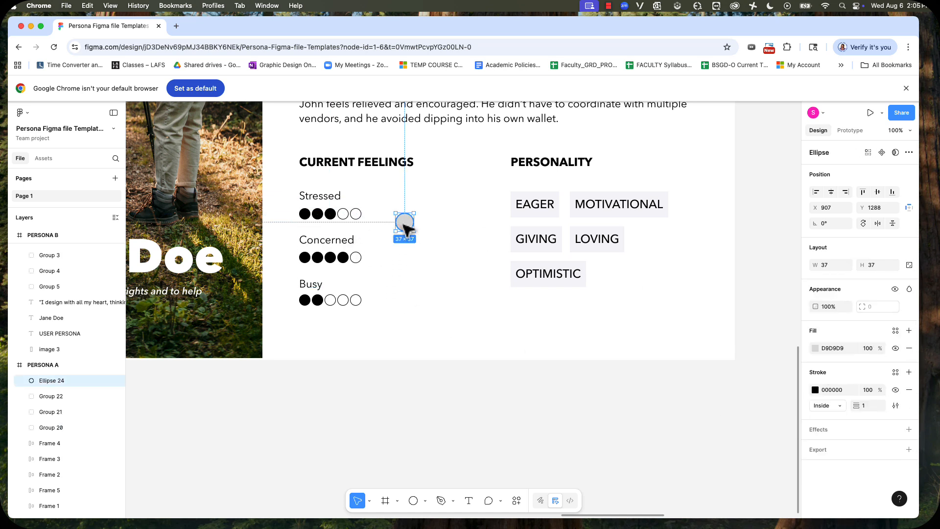
left_click(815, 347)
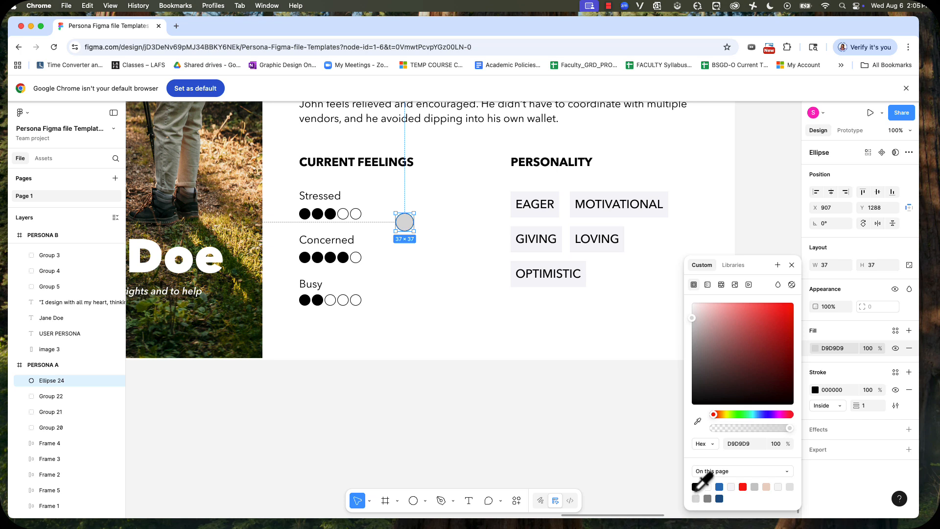
left_click(696, 486)
scroll(422, 225, "left", 2)
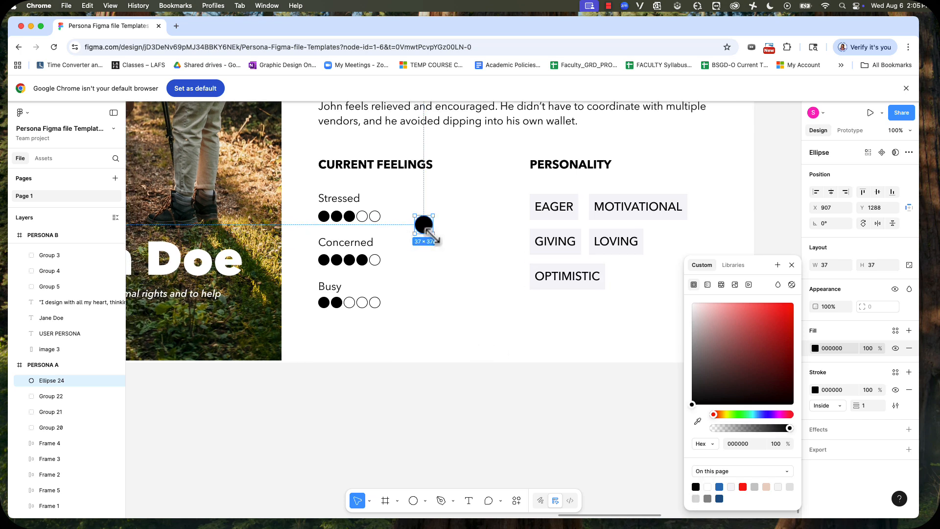
Resize the new circle to 25 × 25 below the Stressed dots and duplicate it twice to make a row of three
left_click_drag(433, 234, 325, 233)
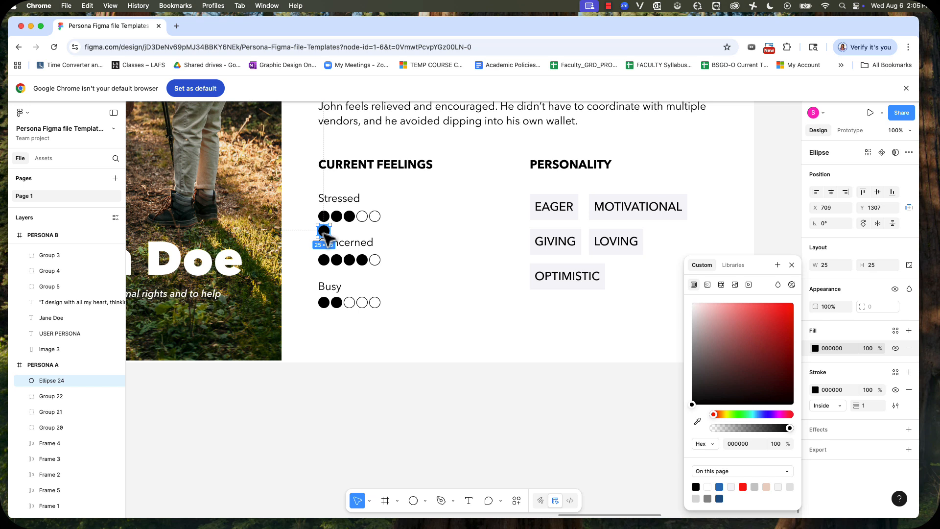
key("super+d")
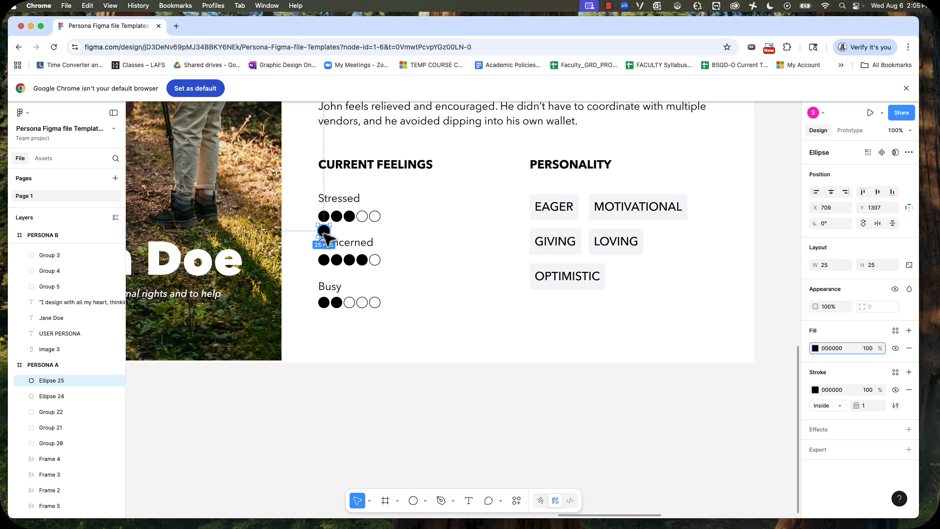
left_click_drag(326, 234, 340, 235)
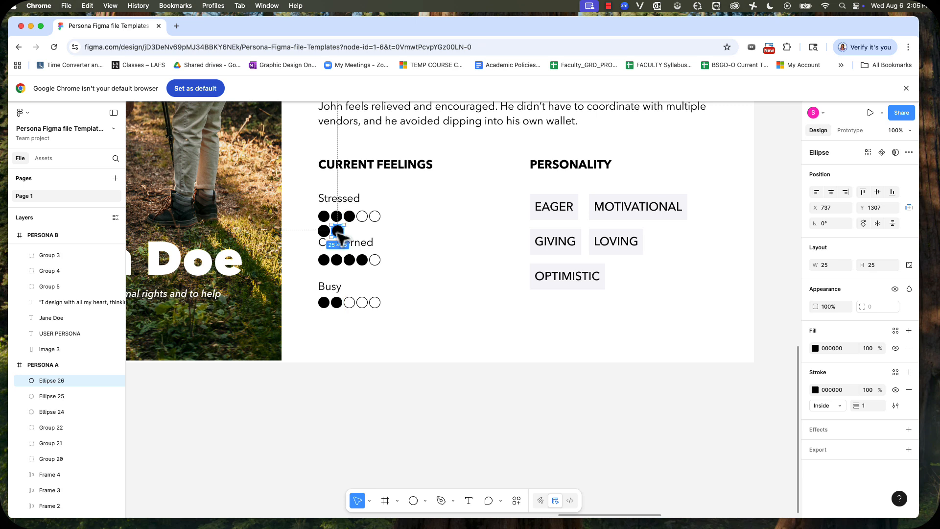
key("super+d")
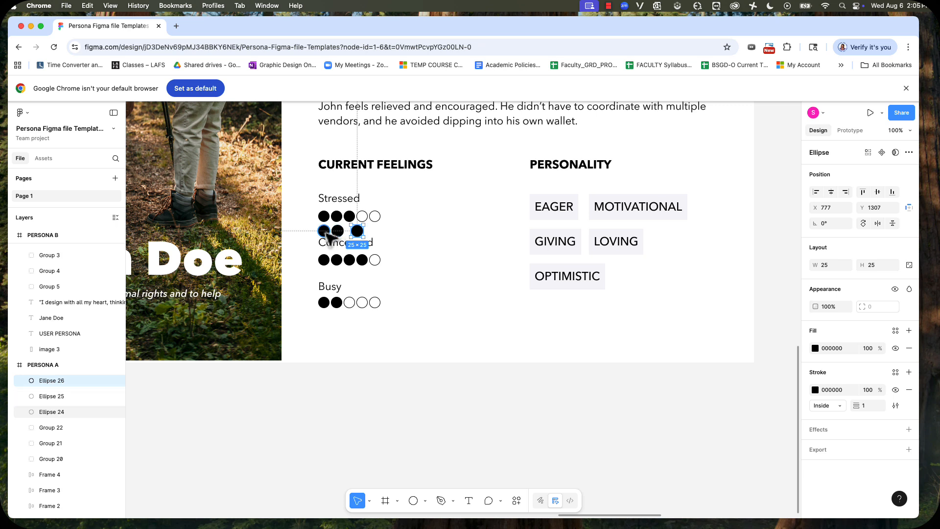
Distribute the horizontal spacing of the three new black circles evenly
left_click(326, 233, "shift")
left_click(337, 233, "shift")
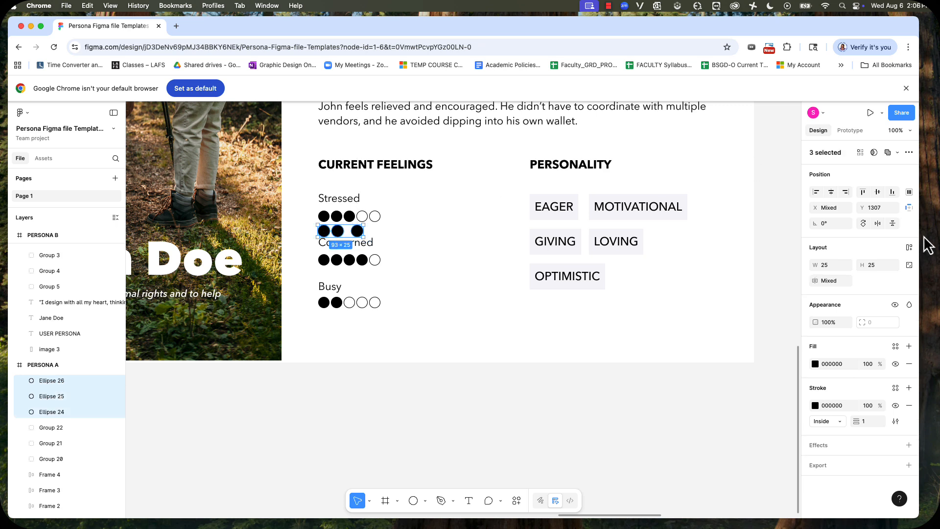
left_click(908, 192)
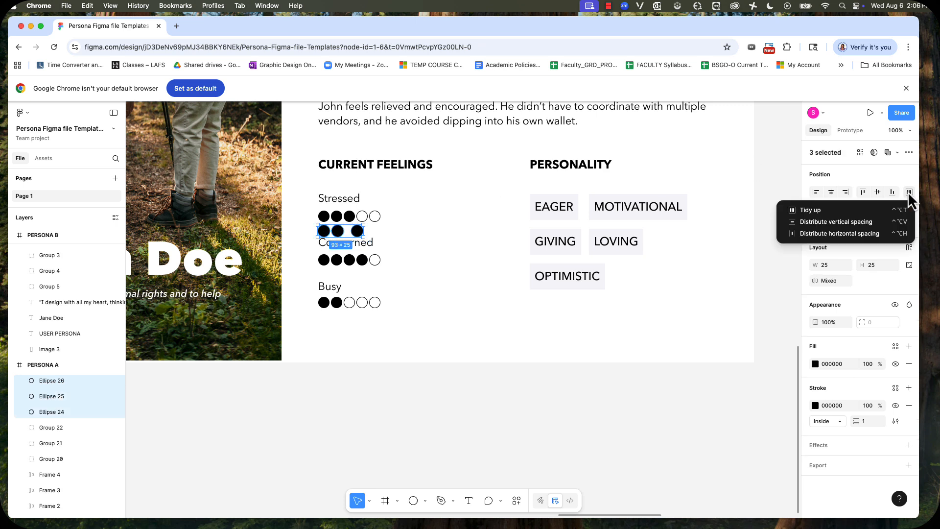
left_click(832, 234)
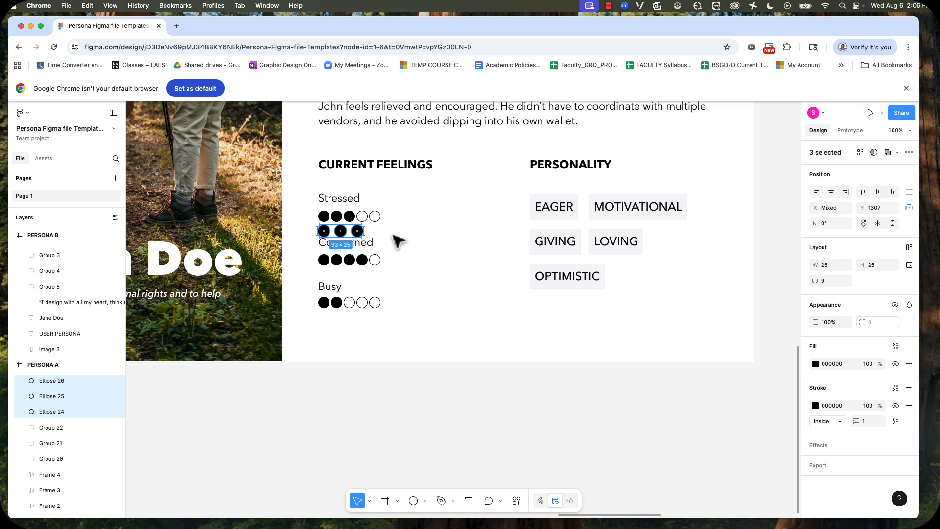
left_click(361, 380)
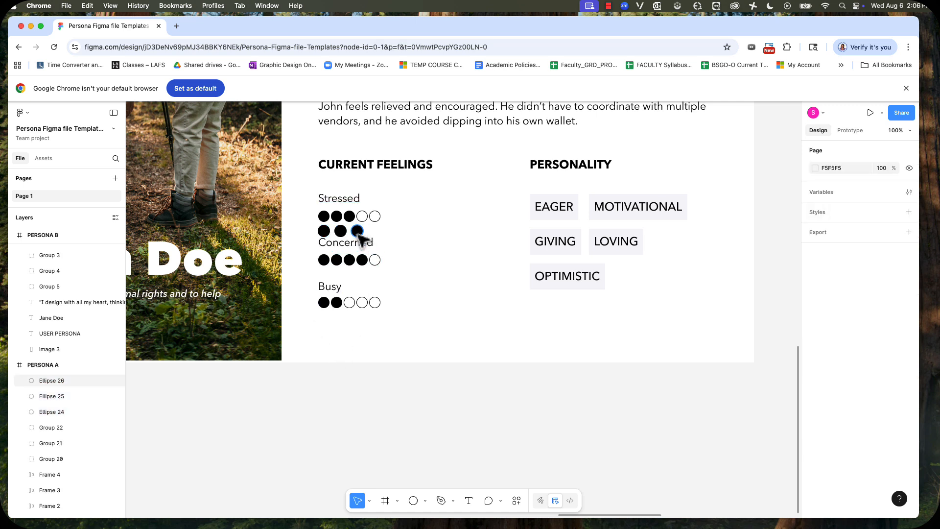
Duplicate the second and third circles to extend the row to five, and move the last one closer to its neighbour
left_click(358, 232)
left_click(344, 234, "shift")
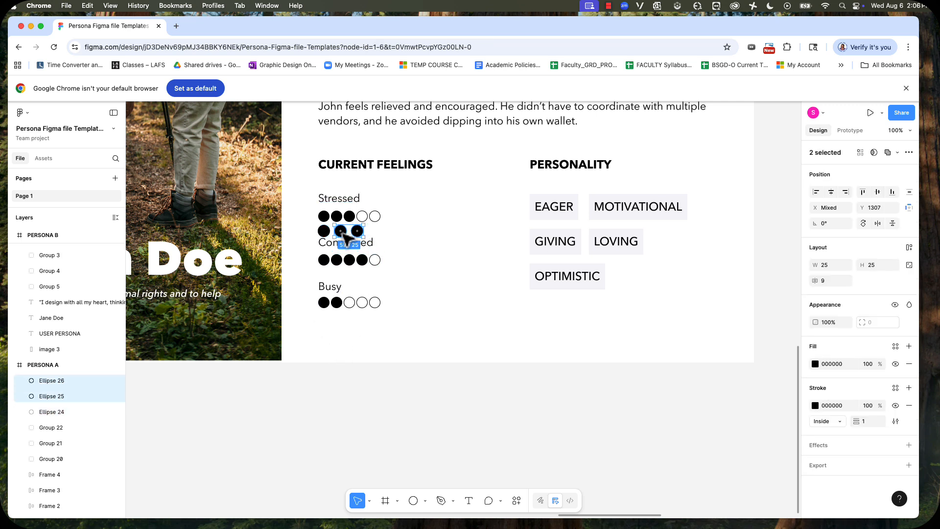
key("super+d")
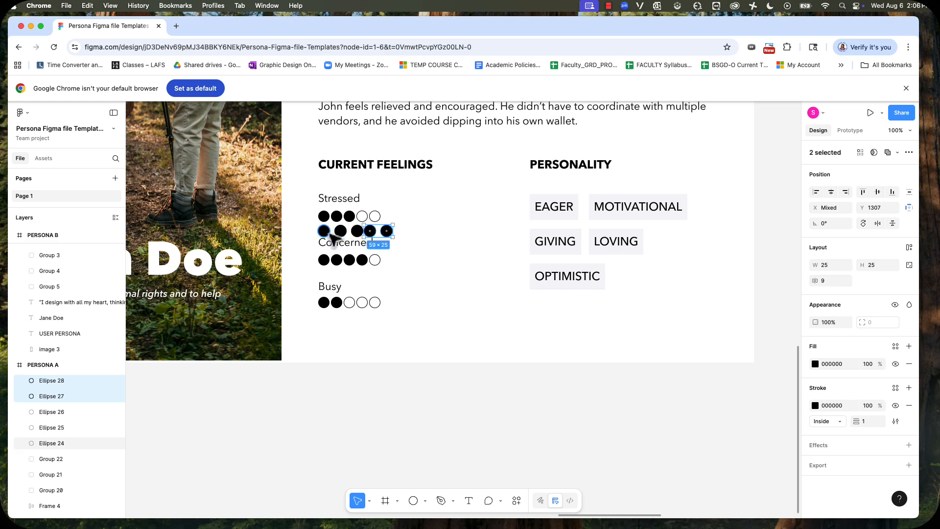
left_click(388, 235)
left_click_drag(387, 235, 382, 235)
Distribute the horizontal spacing of all five new circles evenly
left_click(324, 231, "shift")
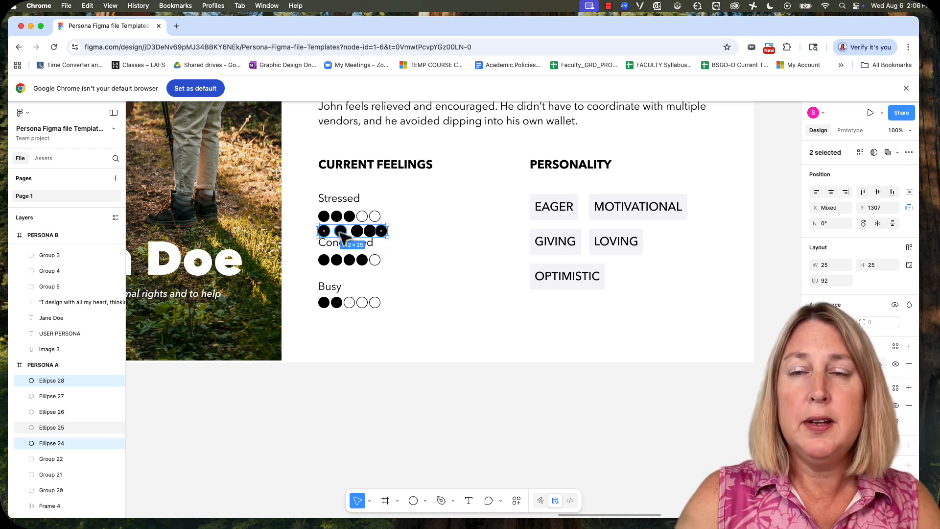
left_click(341, 232, "shift")
left_click(358, 232, "shift")
left_click(369, 231, "shift")
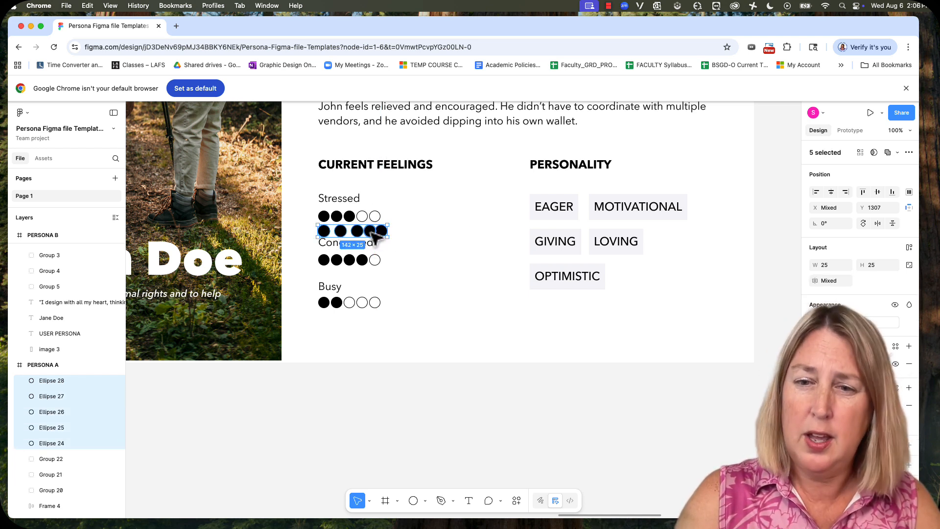
left_click(910, 191)
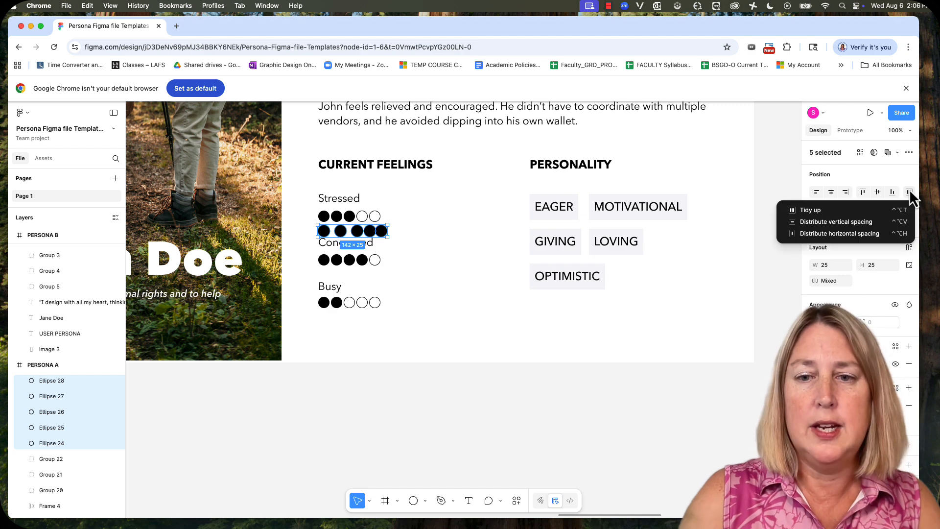
left_click(849, 235)
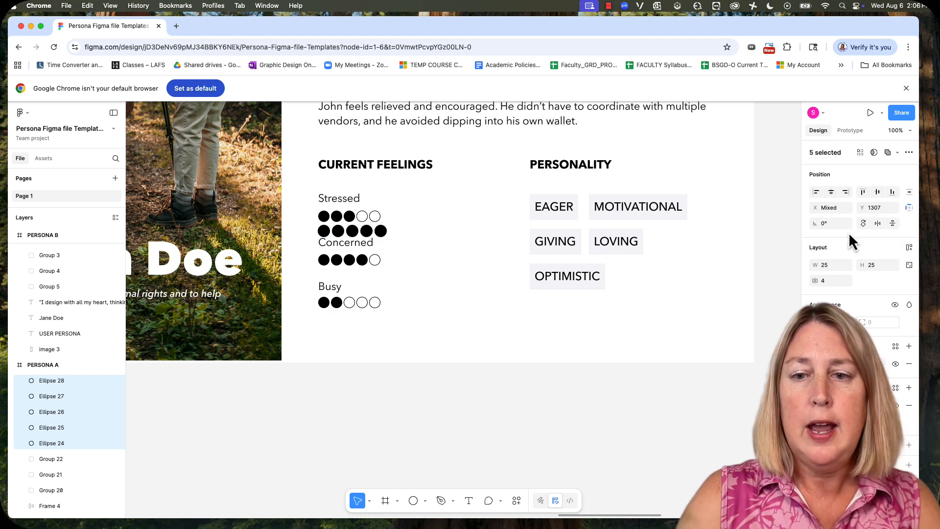
left_click(415, 430)
Set the fill of the fourth and fifth circles in the new row to FFFFFF
left_click(369, 233)
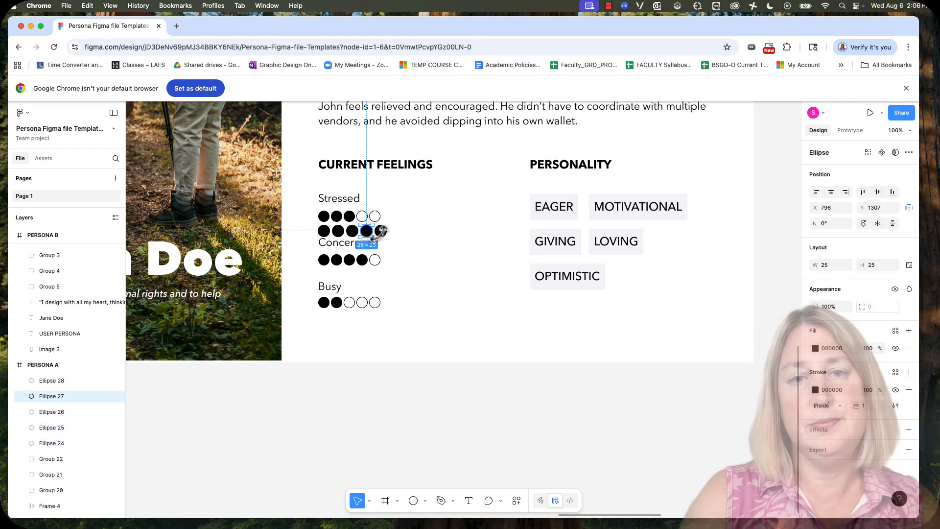
left_click(381, 231, "shift")
left_click(816, 365)
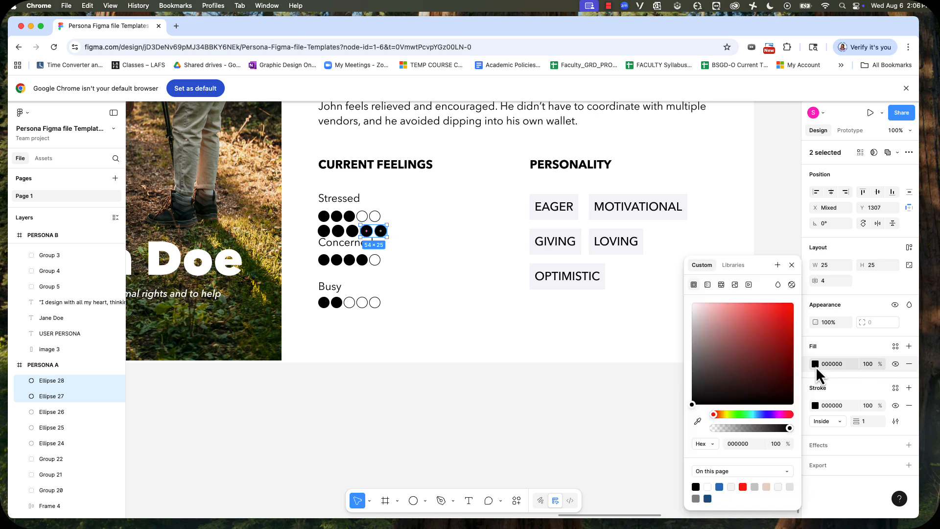
left_click(708, 487)
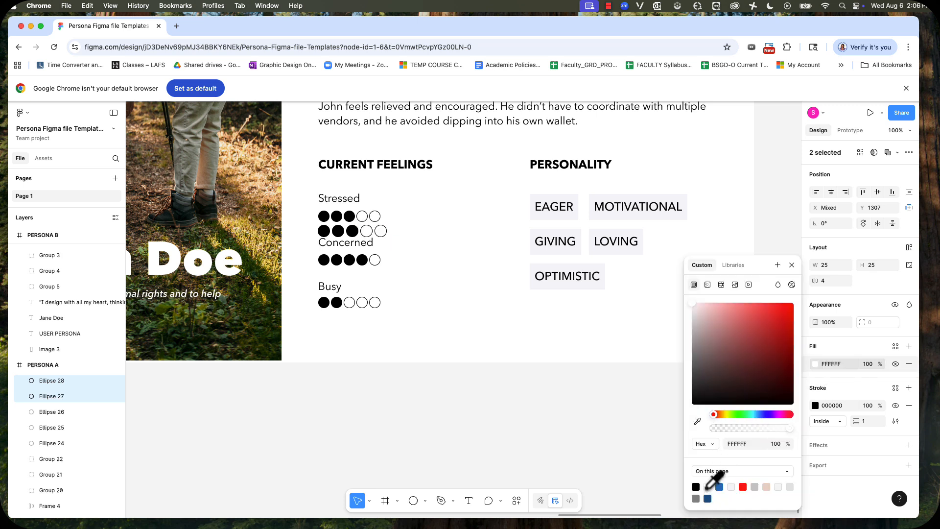
left_click(416, 444)
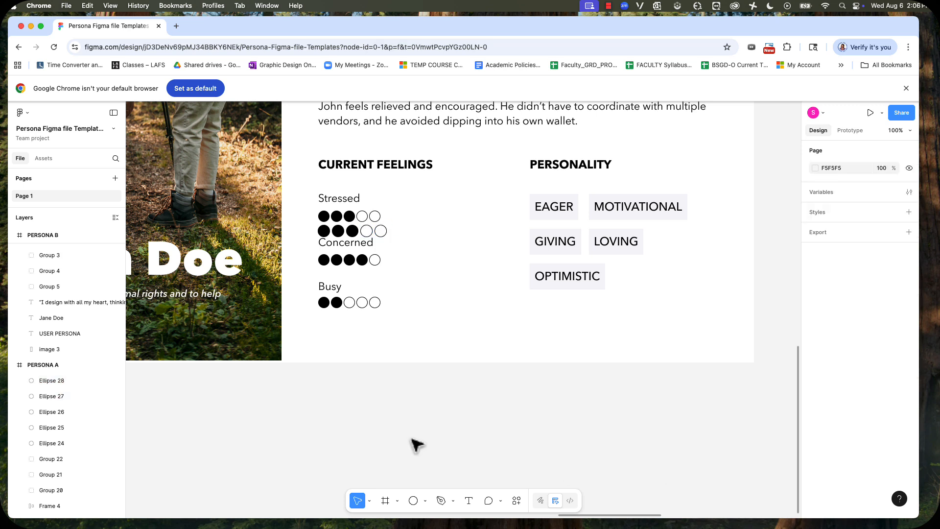
Delete the three original rating dot groups under Stressed, Concerned and Busy
left_click(379, 225)
key("Delete")
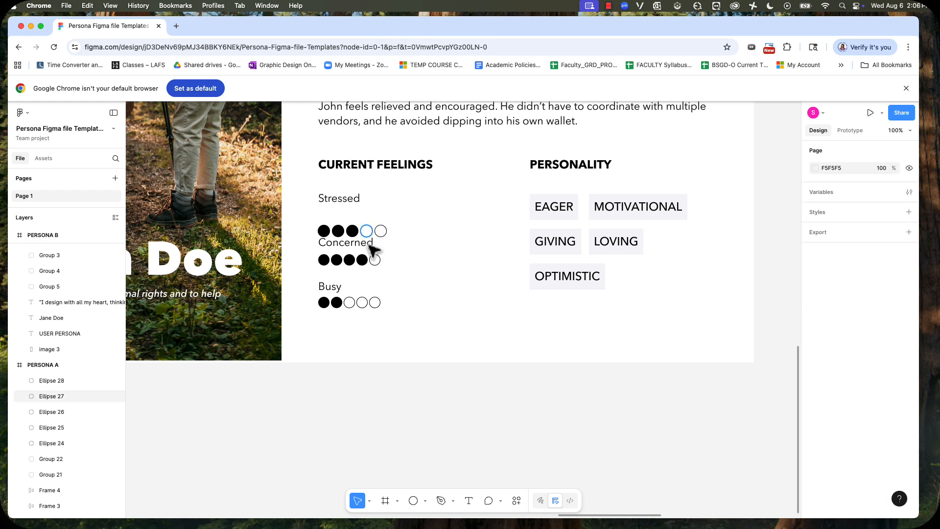
left_click(373, 260)
key("Delete")
left_click(363, 304)
key("Delete")
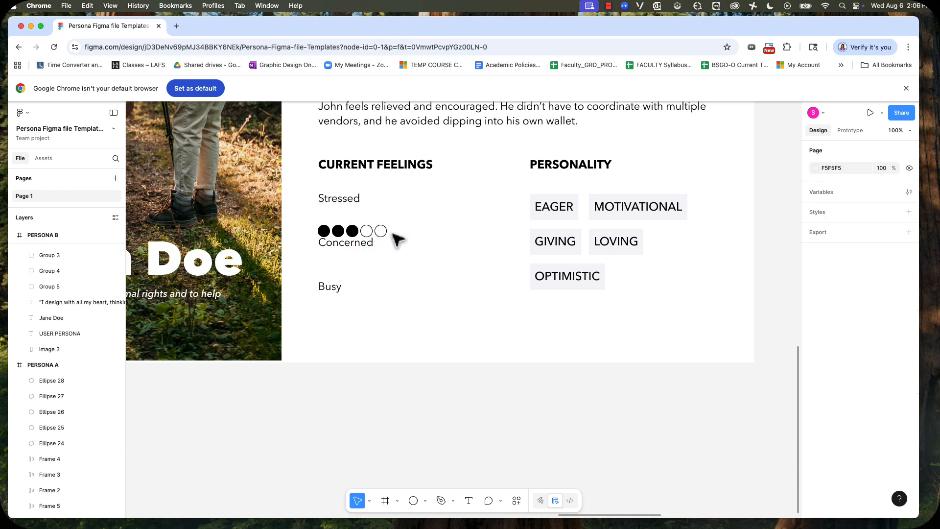
Group the five new circles and move the group up directly under the Stressed label
left_click(325, 231)
left_click(338, 231, "shift")
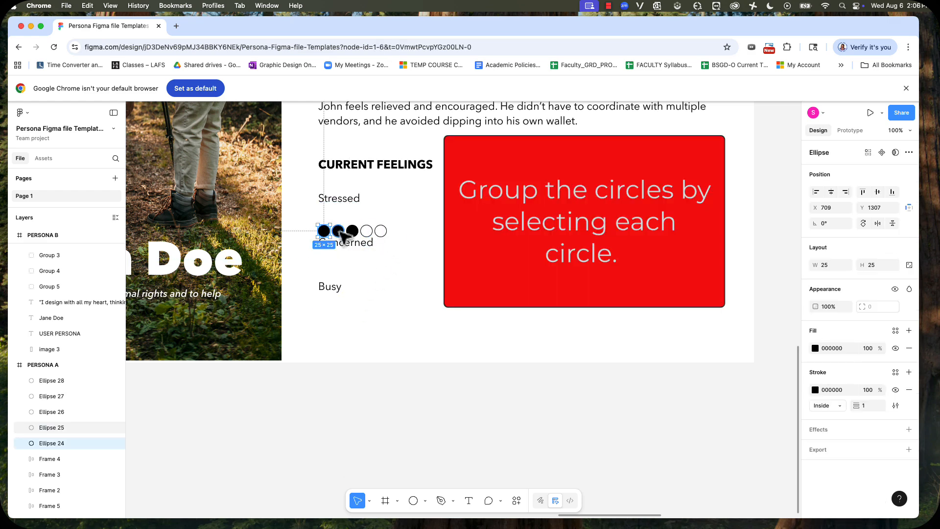
left_click(352, 231, "shift")
left_click(367, 231, "shift")
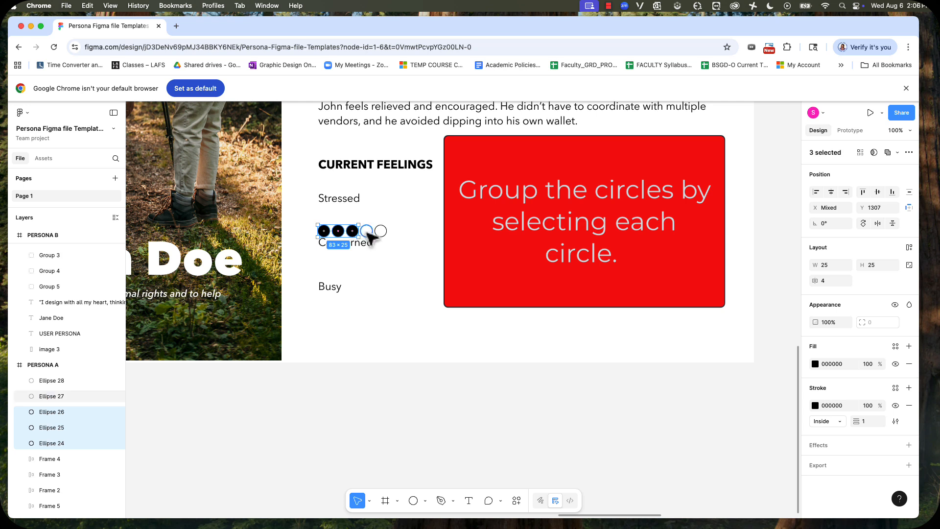
left_click(380, 230, "shift")
key("super+g")
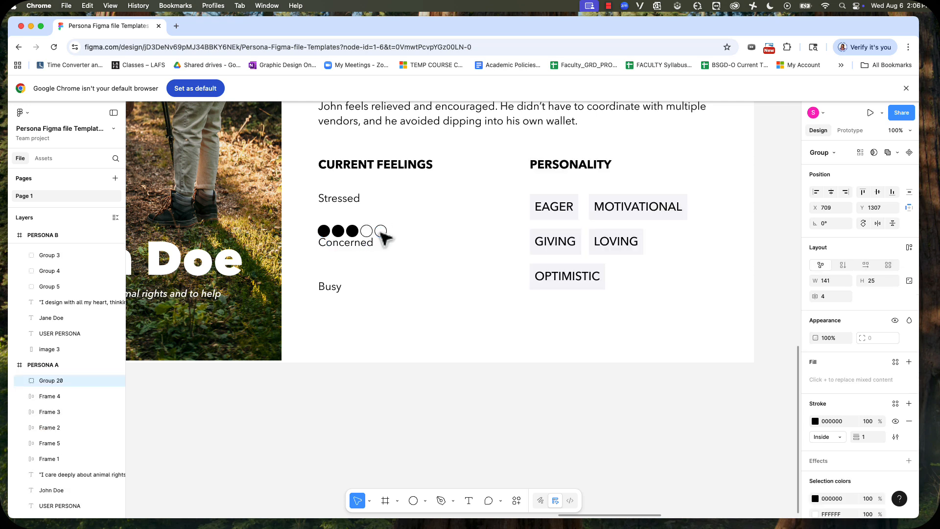
left_click_drag(380, 233, 381, 214)
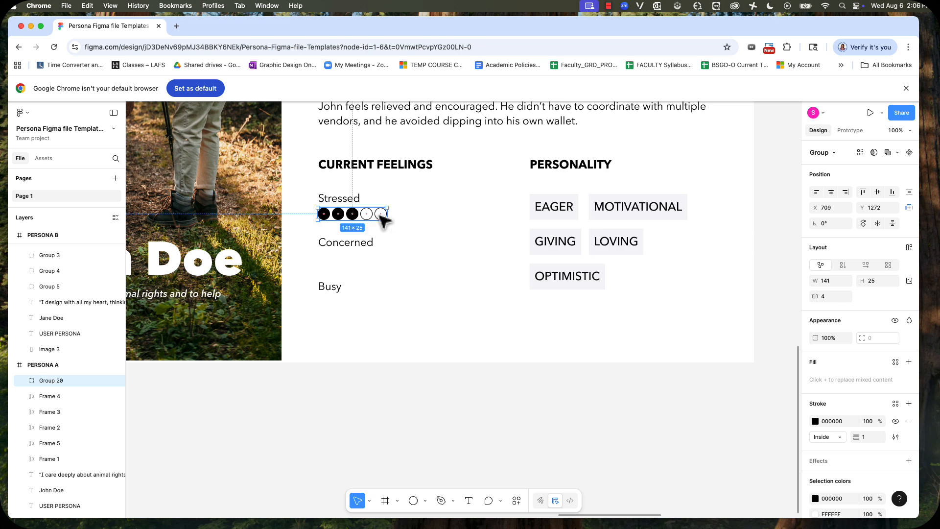
Copy the Stressed dot group and place one pasted copy under Concerned and another under Busy, aligned with the original
key("super+c")
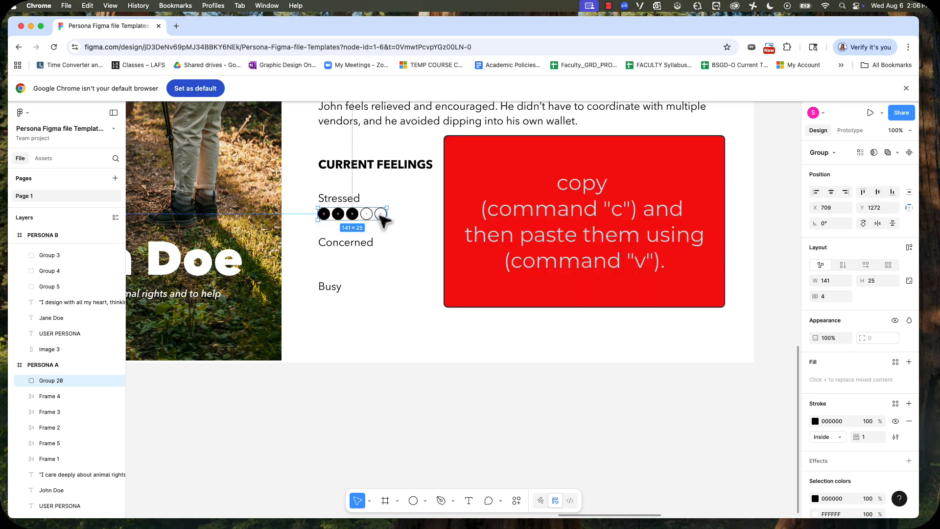
key("super+v")
left_click_drag(381, 219, 381, 261)
key("super+v")
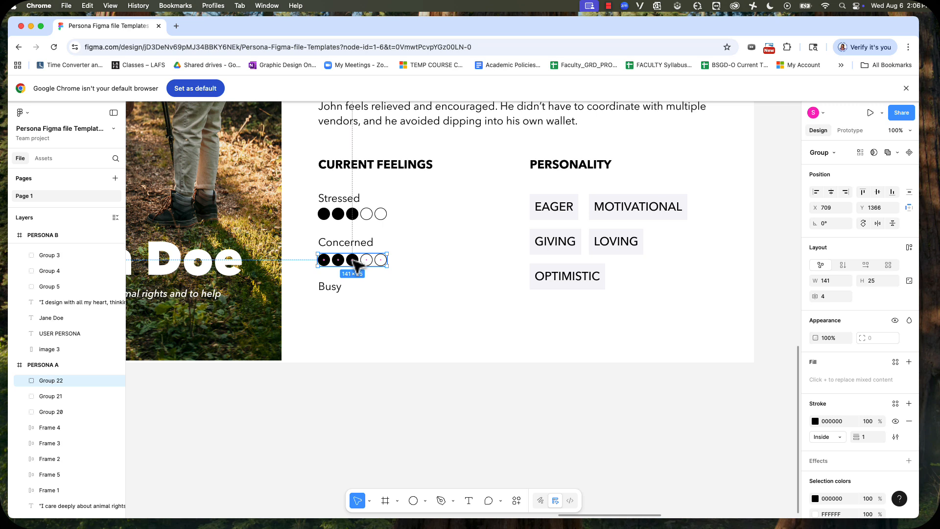
left_click_drag(355, 260, 357, 304)
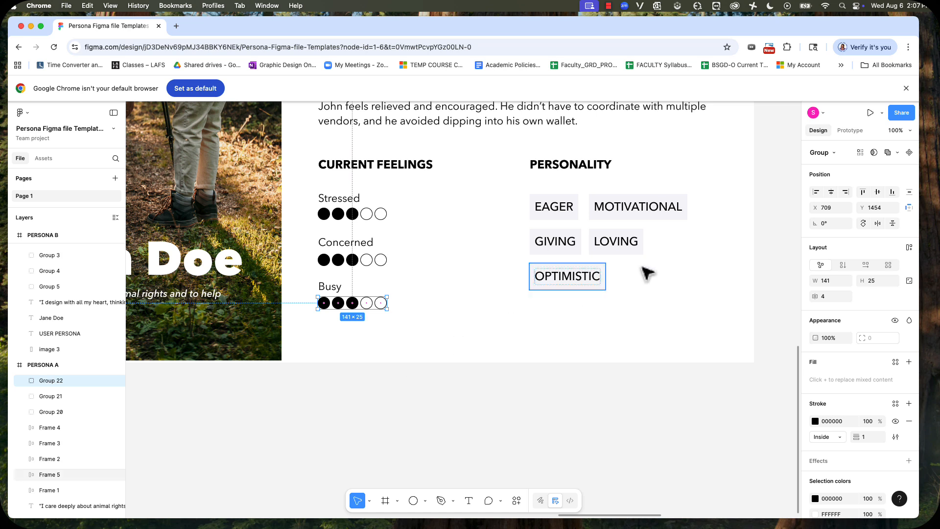
left_click(911, 193)
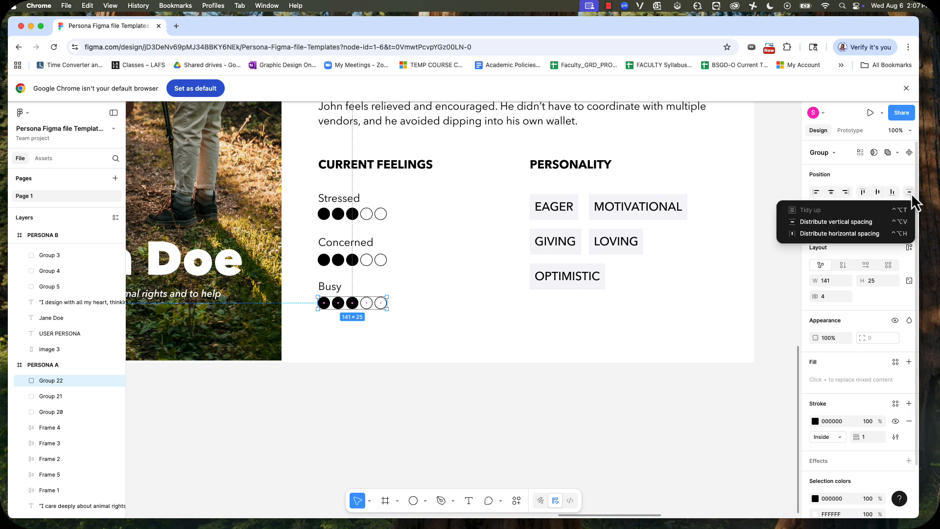
left_click(507, 393)
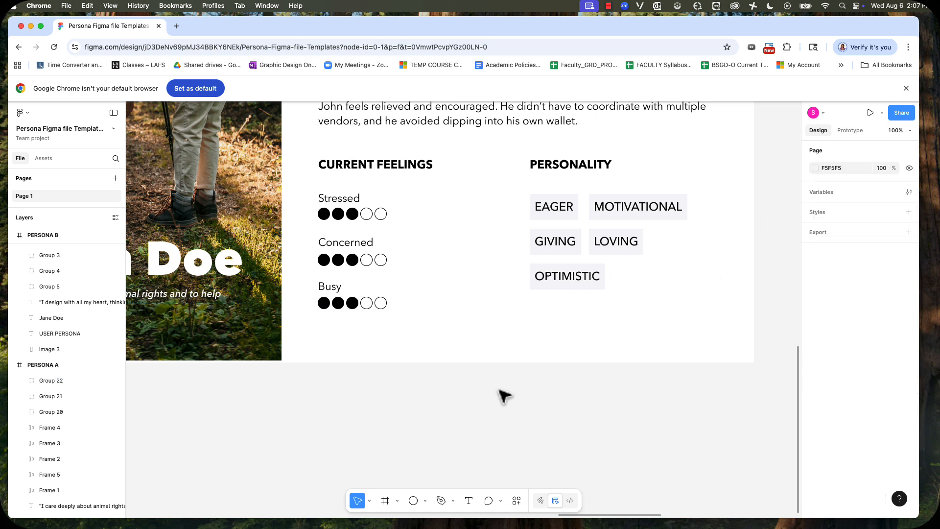
Set the fill of the fourth Concerned dot to 000000 for a four-dot rating
left_click(368, 264)
left_click(368, 265)
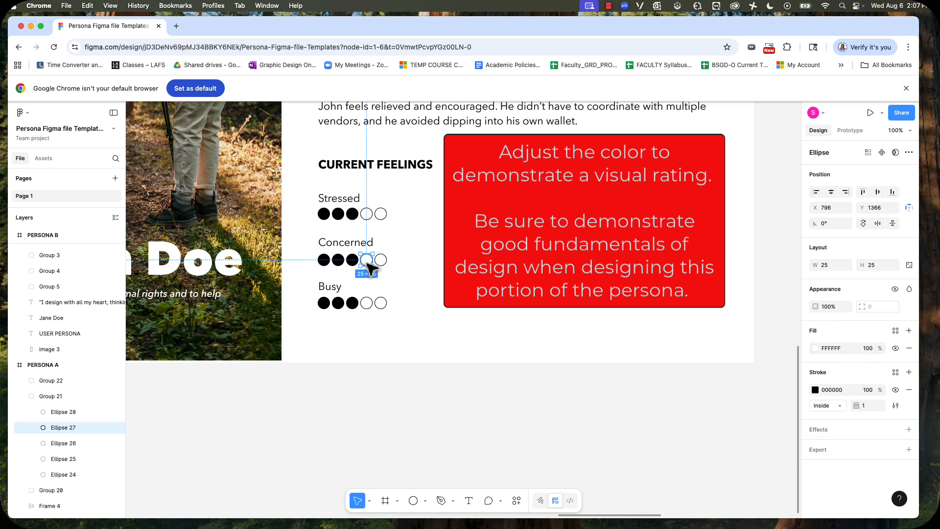
left_click(817, 390)
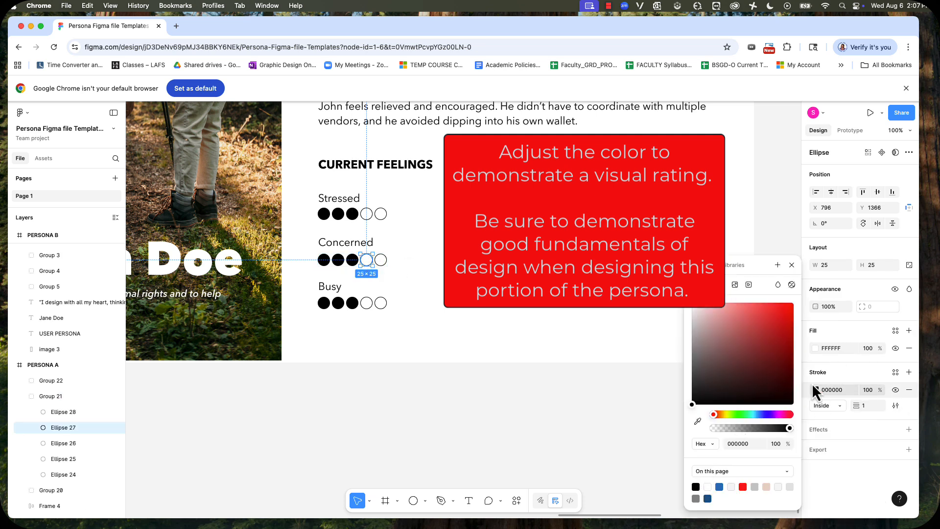
left_click(817, 348)
left_click(816, 348)
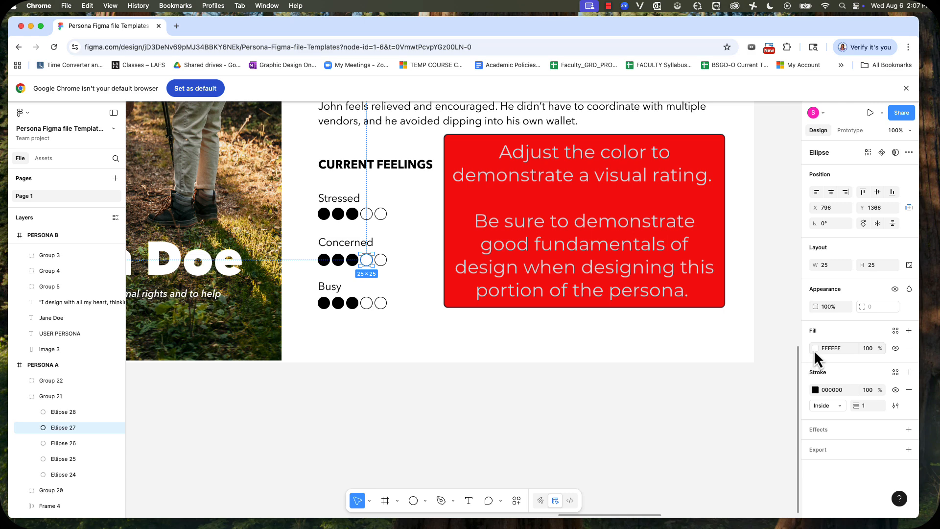
left_click(814, 349)
left_click(695, 486)
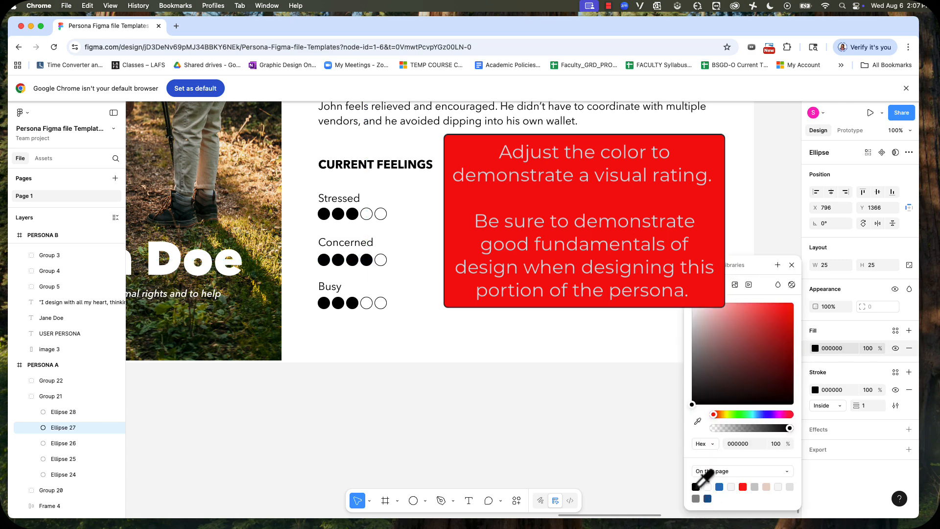
left_click(458, 446)
Set the fill of the fourth and fifth Busy dots to 000000 for a five-dot rating
left_click(368, 303)
left_click(367, 304)
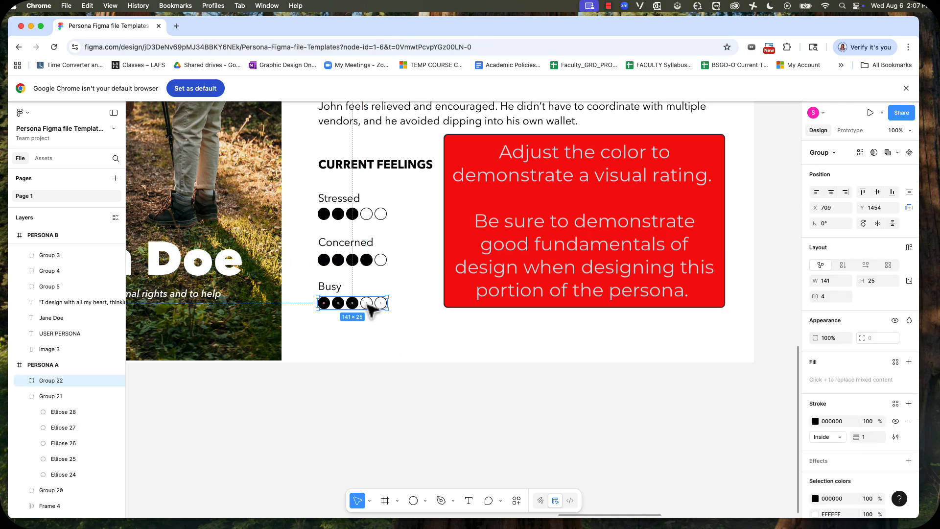
left_click(815, 348)
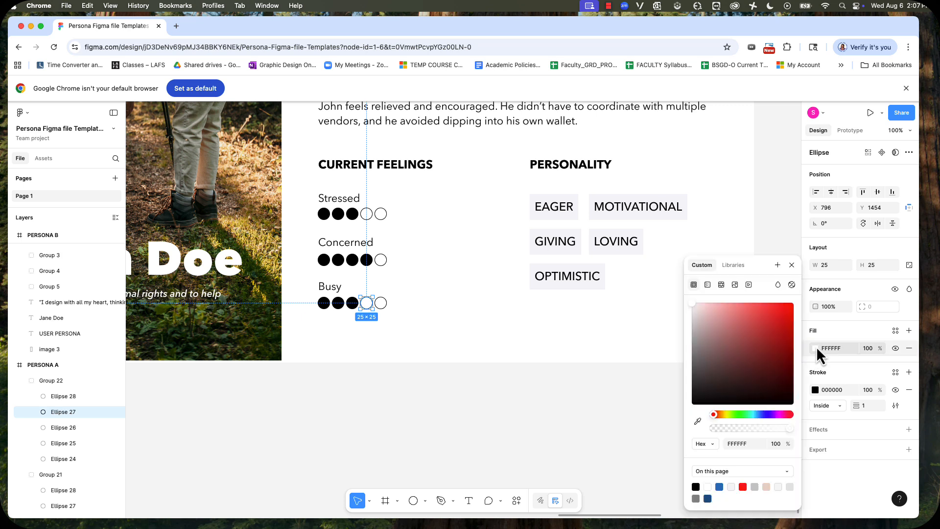
left_click(696, 487)
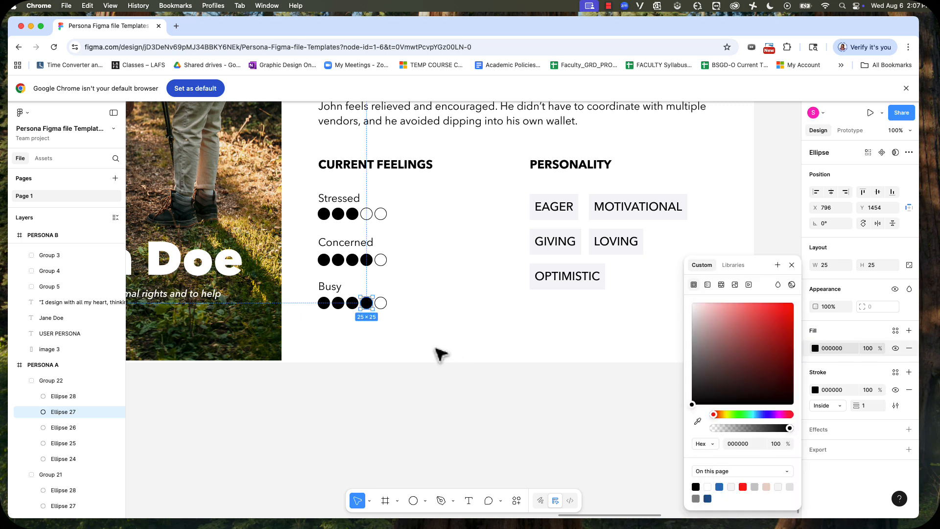
left_click(383, 305)
left_click(815, 348)
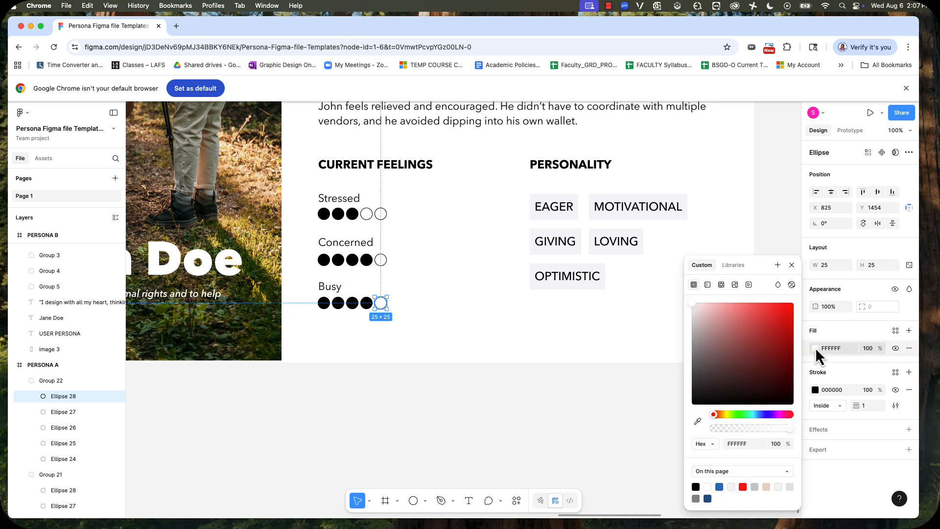
left_click(696, 487)
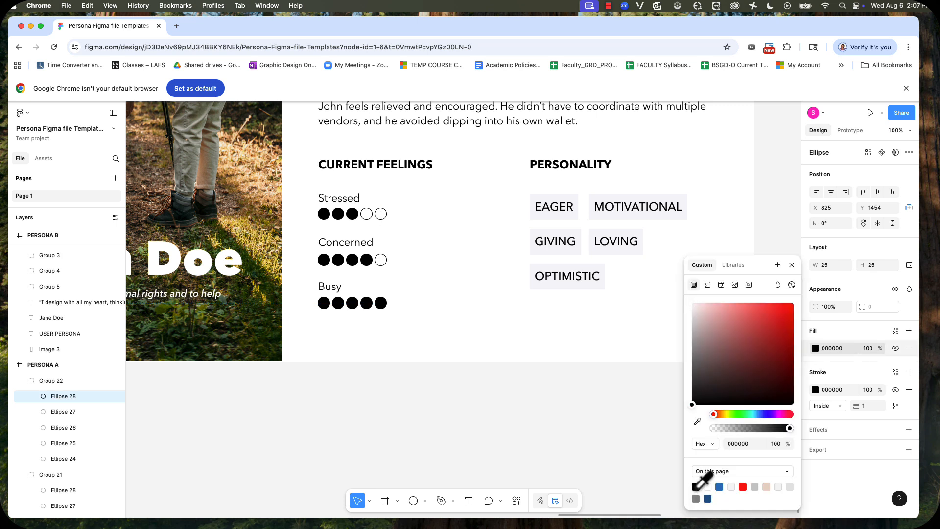
left_click(403, 410)
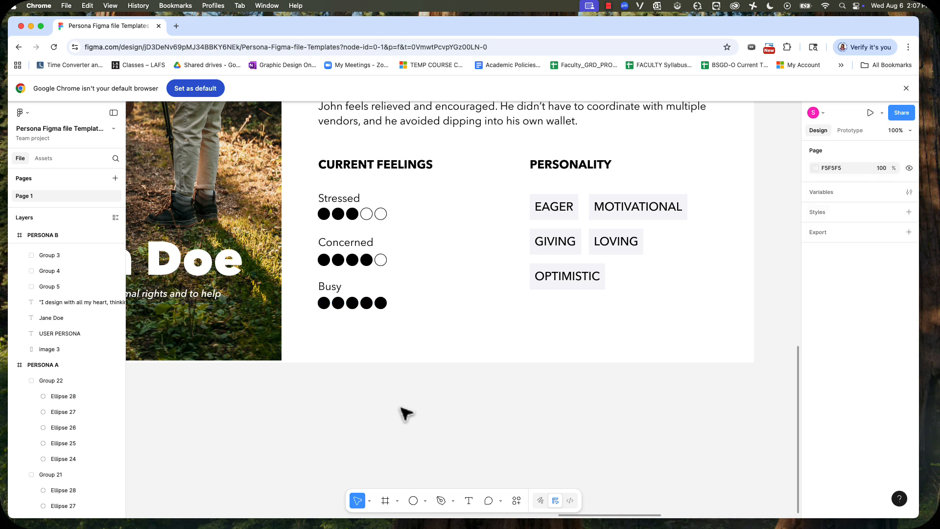